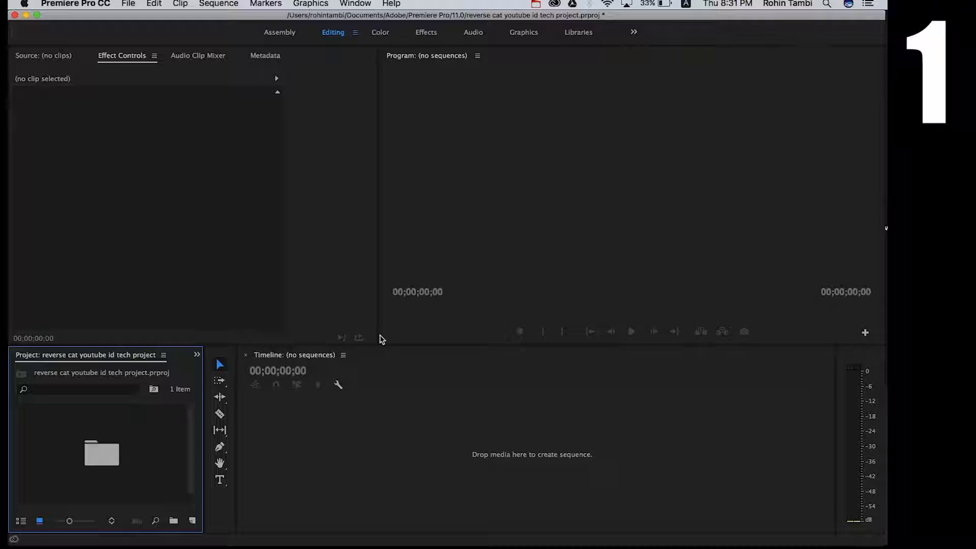
Open the Bin and load 722786077.mp4 into the Source monitor.
{"action": "double_click", "coordinate": [71, 454]}
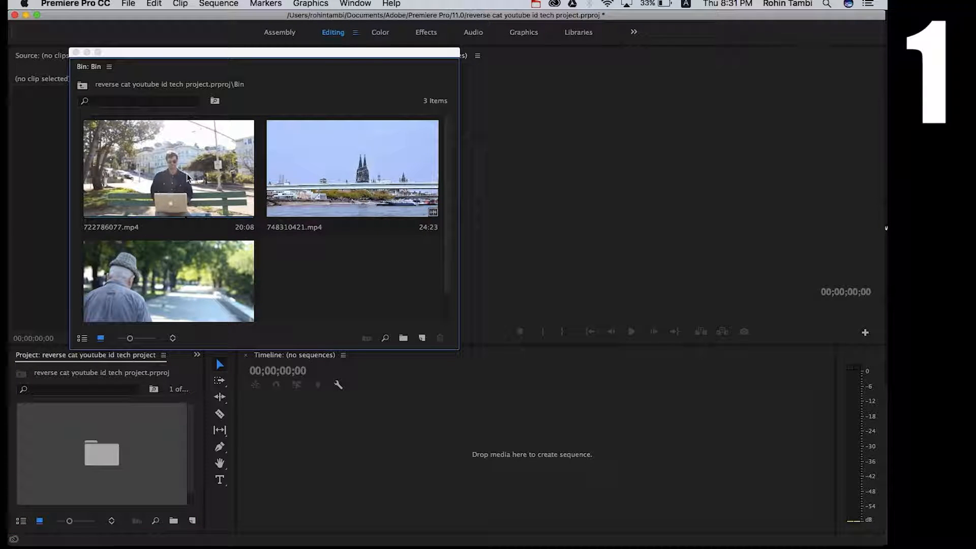
{"action": "left_click_drag", "start_coordinate": [152, 196], "coordinate": [158, 78]}
{"action": "left_click_drag", "start_coordinate": [195, 49], "coordinate": [386, 65]}
{"action": "left_click", "coordinate": [60, 65]}
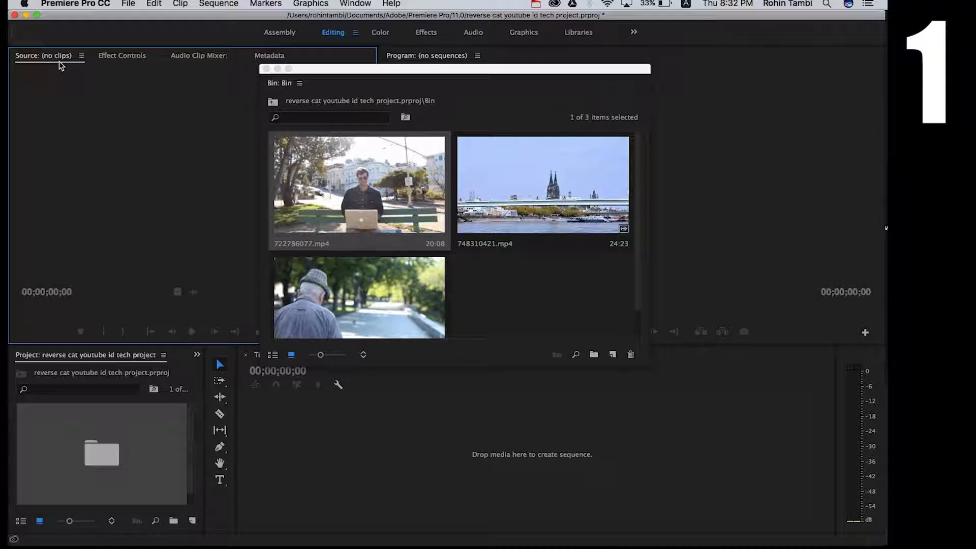
{"action": "left_click", "coordinate": [359, 187]}
{"action": "left_click_drag", "start_coordinate": [361, 179], "coordinate": [218, 192]}
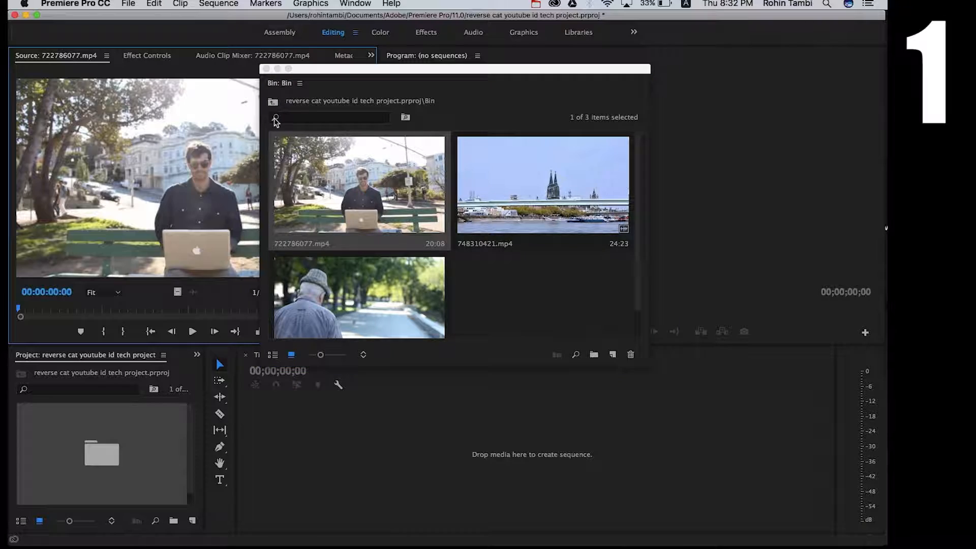
Close the Bin window and mark an out point at 00:00:06:07 on the source clip.
{"action": "left_click", "coordinate": [266, 68]}
{"action": "left_click", "coordinate": [103, 334]}
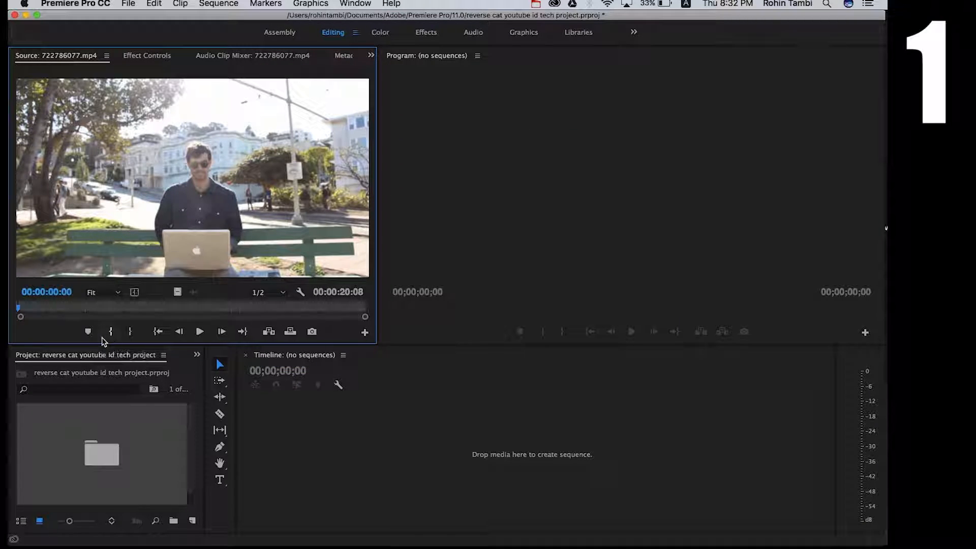
{"action": "left_click", "coordinate": [124, 307]}
{"action": "left_click", "coordinate": [130, 332]}
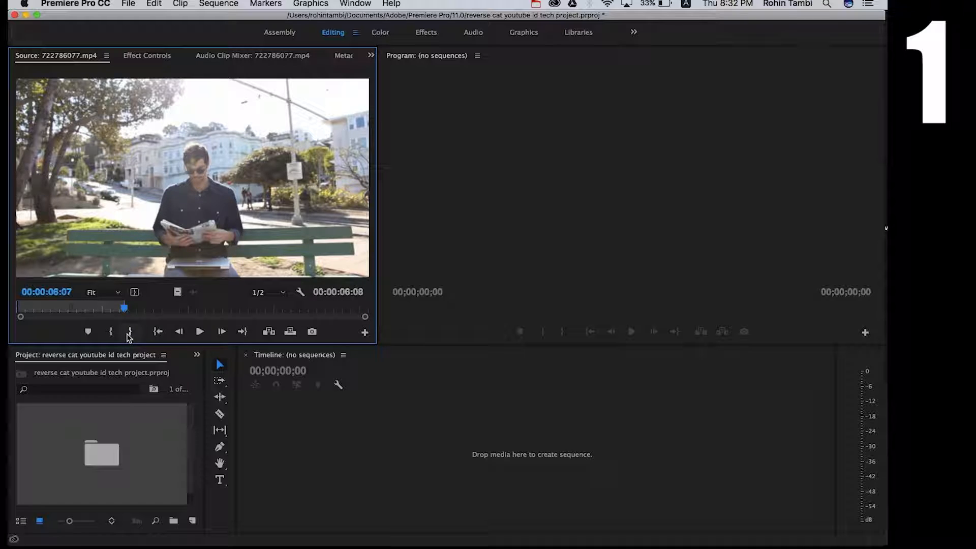
Add the trimmed source clip to the empty timeline to create a sequence and scrub through it.
{"action": "left_click_drag", "start_coordinate": [222, 264], "coordinate": [292, 451]}
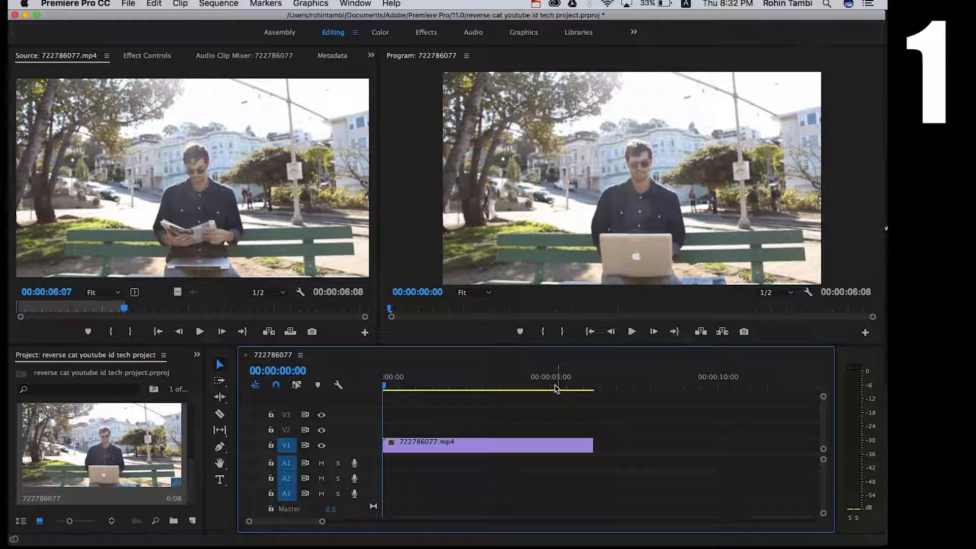
{"action": "left_click", "coordinate": [547, 389]}
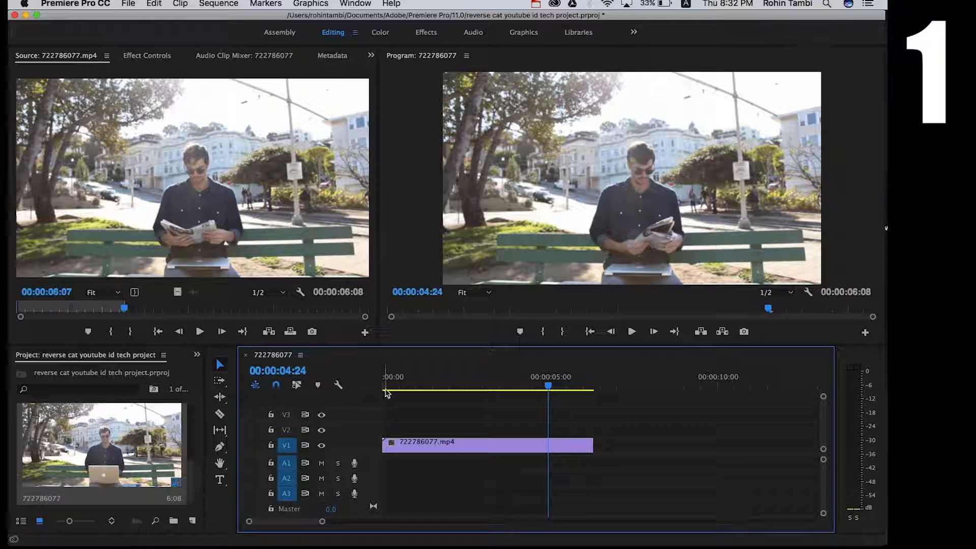
{"action": "left_click", "coordinate": [386, 390]}
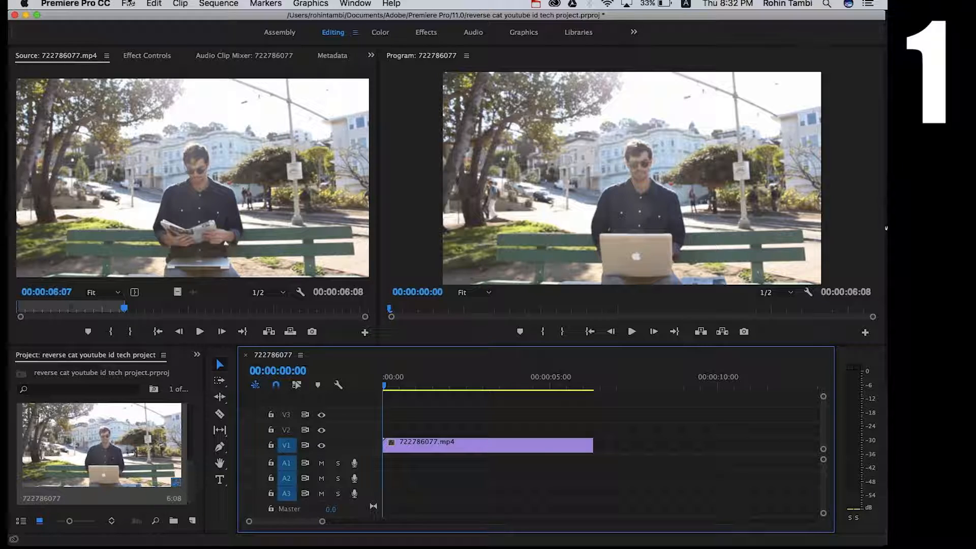
Create a new Legacy Title named Title 01 at 1920 x 1080, 25.00 fps.
{"action": "left_click", "coordinate": [129, 3]}
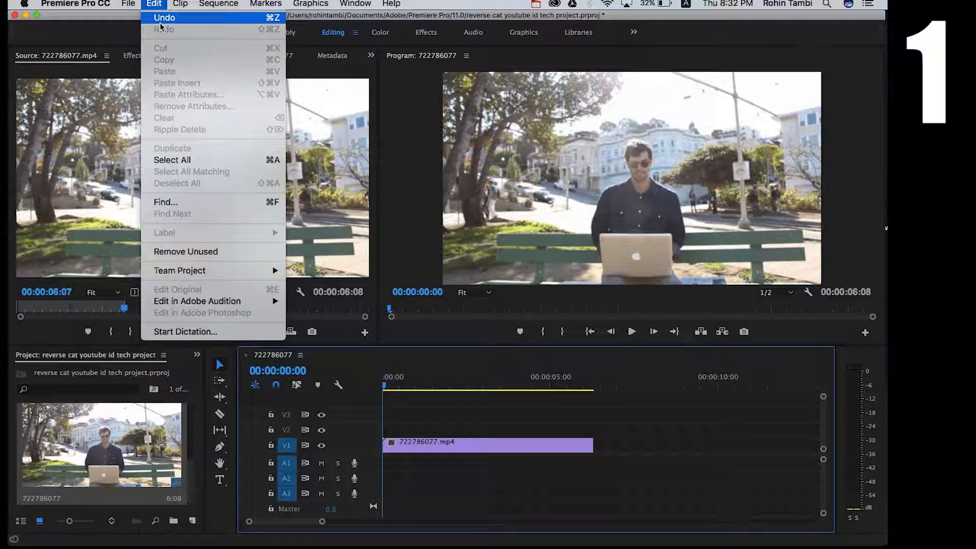
{"action": "mouse_move", "coordinate": [128, 16]}
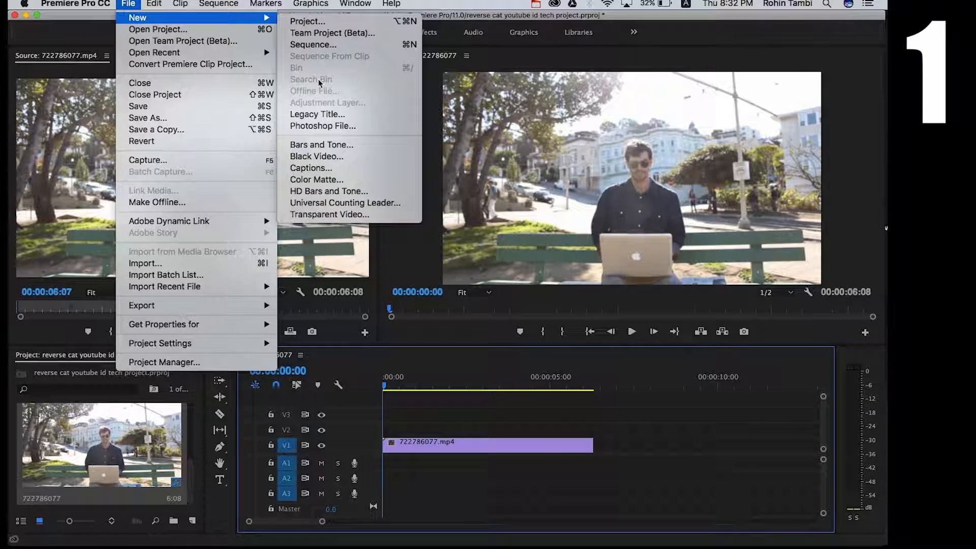
{"action": "left_click", "coordinate": [333, 116]}
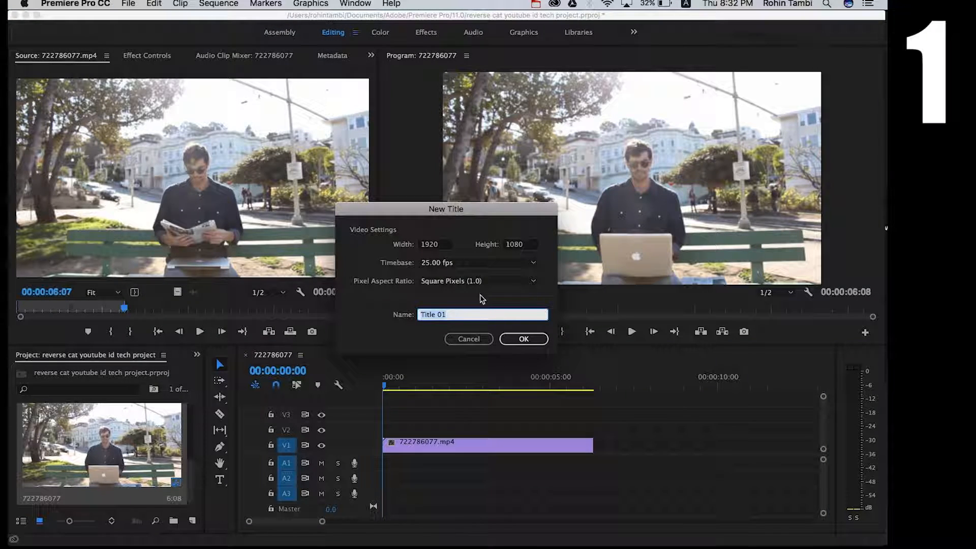
{"action": "left_click", "coordinate": [523, 339]}
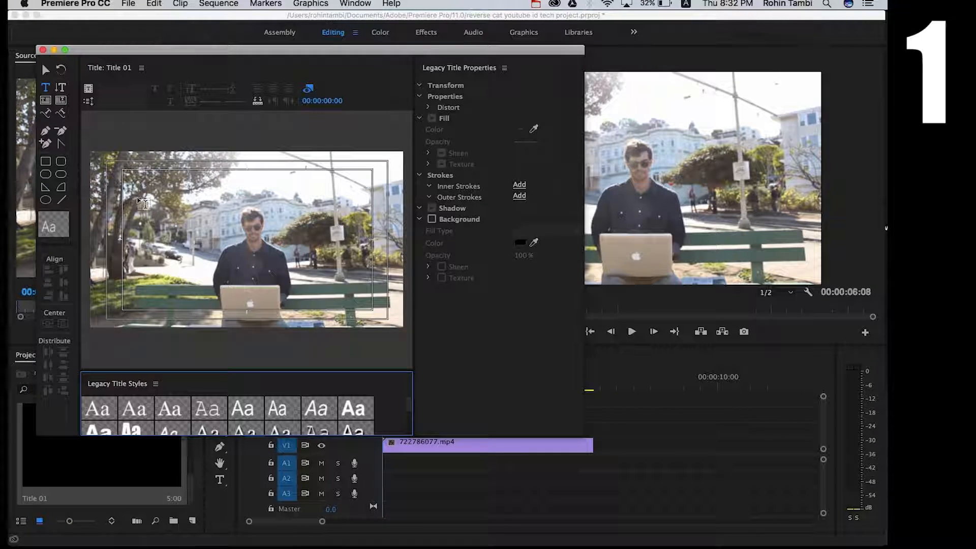
Draw a text box with the Type Tool in the title canvas and enter the text 'blah blah blah'.
{"action": "left_click", "coordinate": [45, 71]}
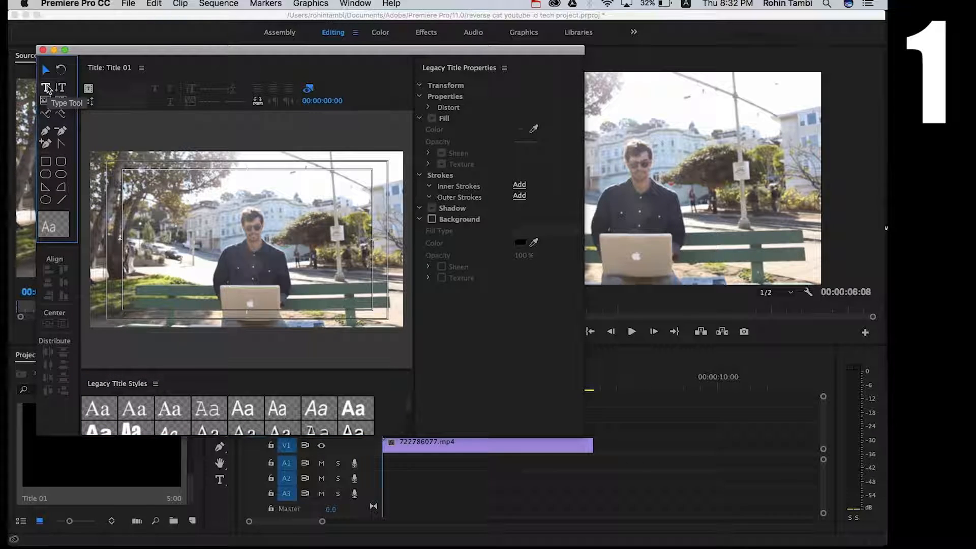
{"action": "left_click", "coordinate": [46, 88]}
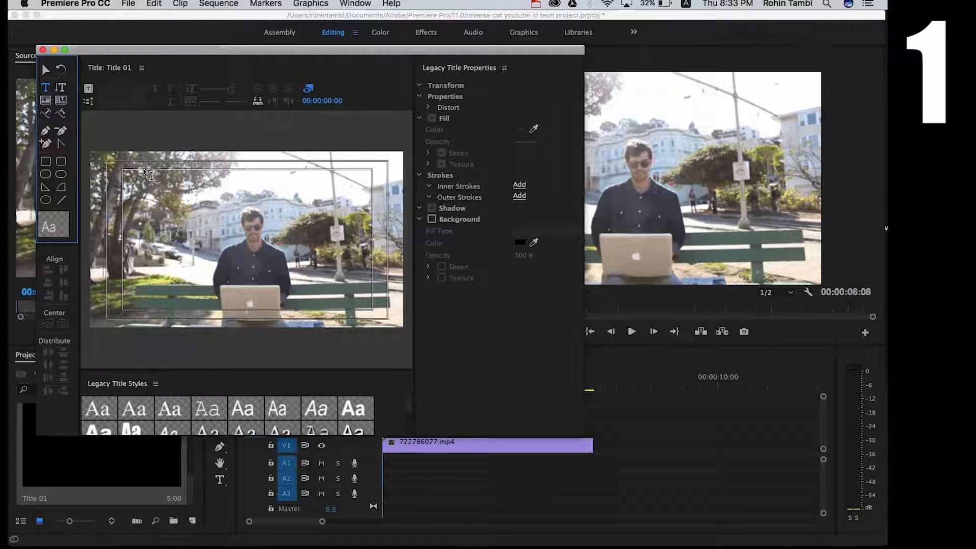
{"action": "left_click", "coordinate": [141, 199]}
{"action": "left_click_drag", "start_coordinate": [141, 199], "coordinate": [199, 276]}
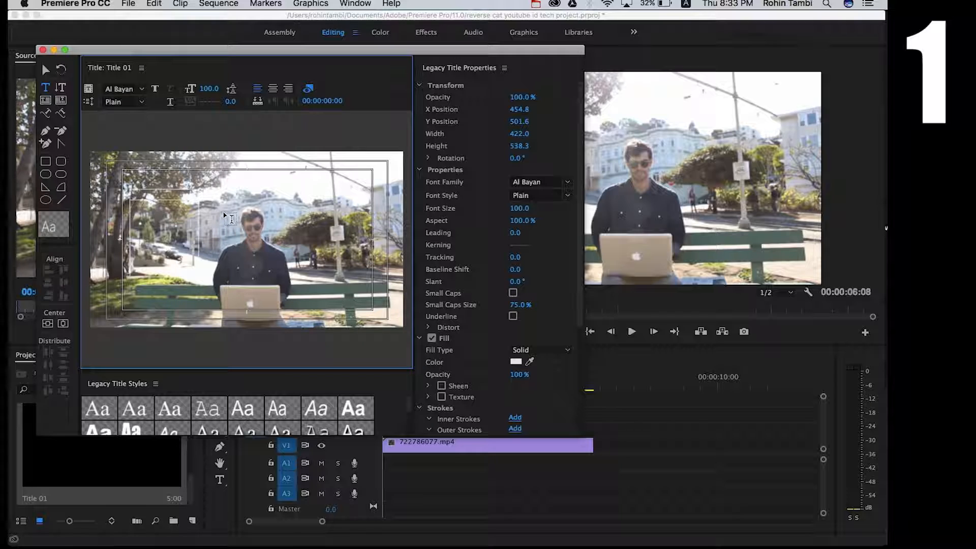
{"action": "left_click", "coordinate": [232, 219]}
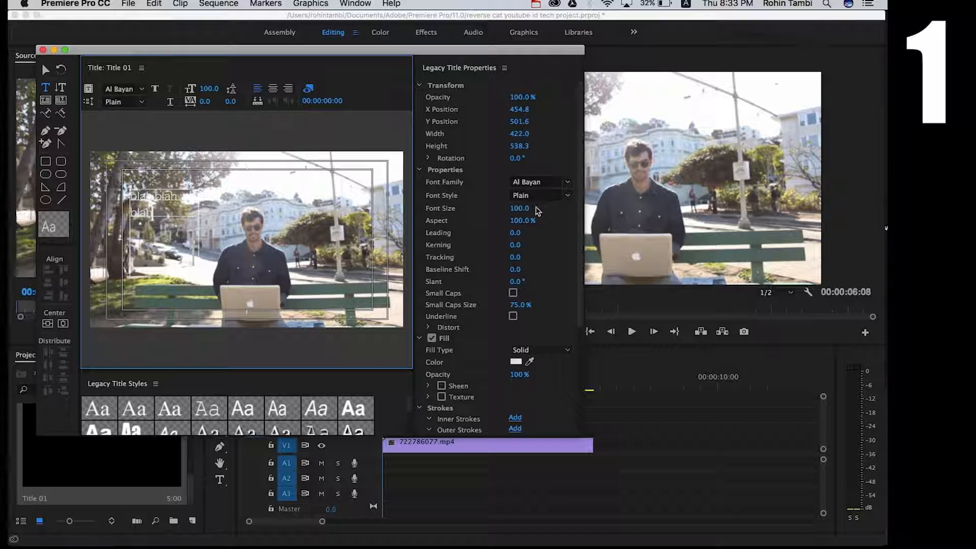
Set the title text's font size to 188 and its fill color to red FF0000.
{"action": "left_click_drag", "start_coordinate": [524, 209], "coordinate": [569, 210]}
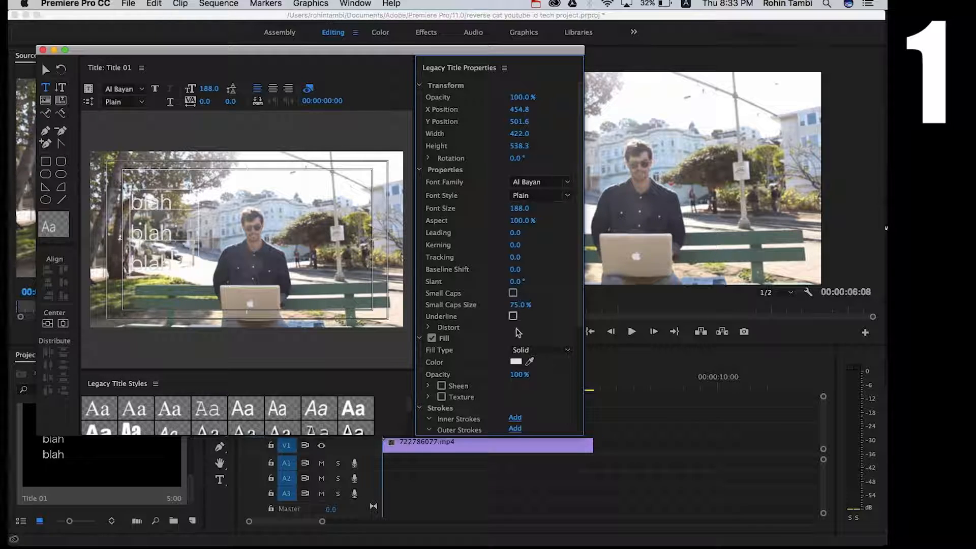
{"action": "left_click", "coordinate": [520, 364]}
{"action": "left_click_drag", "start_coordinate": [443, 222], "coordinate": [492, 344]}
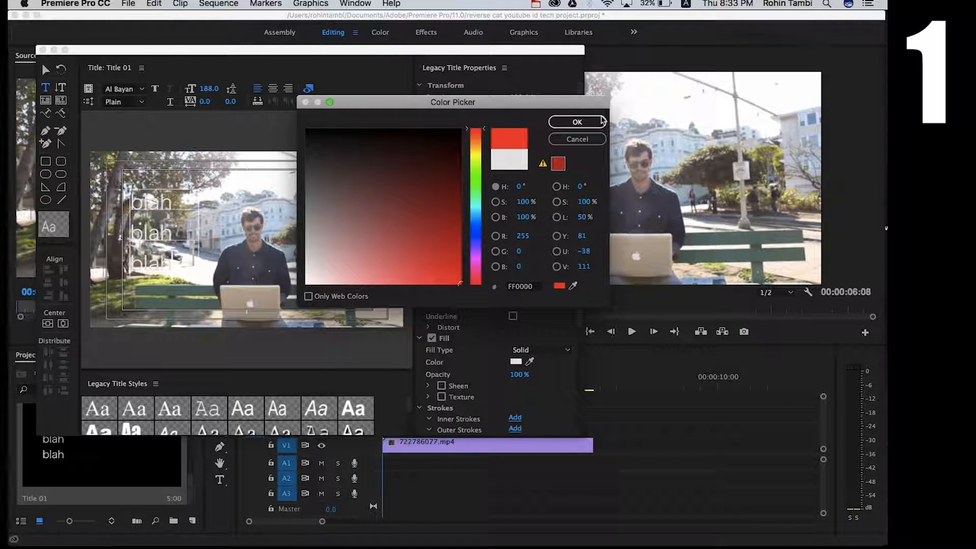
{"action": "left_click", "coordinate": [601, 122]}
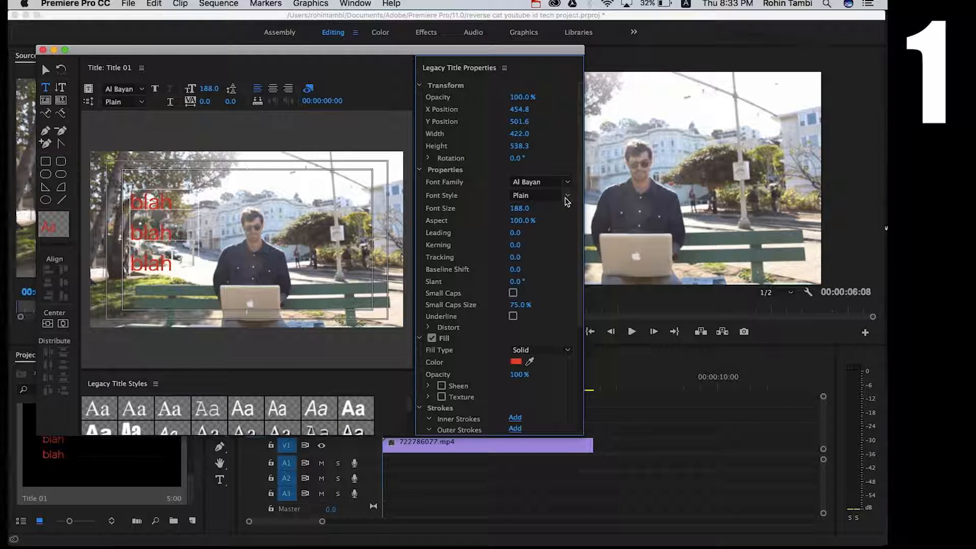
Set the font style to Bold and apply the Impact Regular hard drop shadow title style.
{"action": "left_click", "coordinate": [567, 199]}
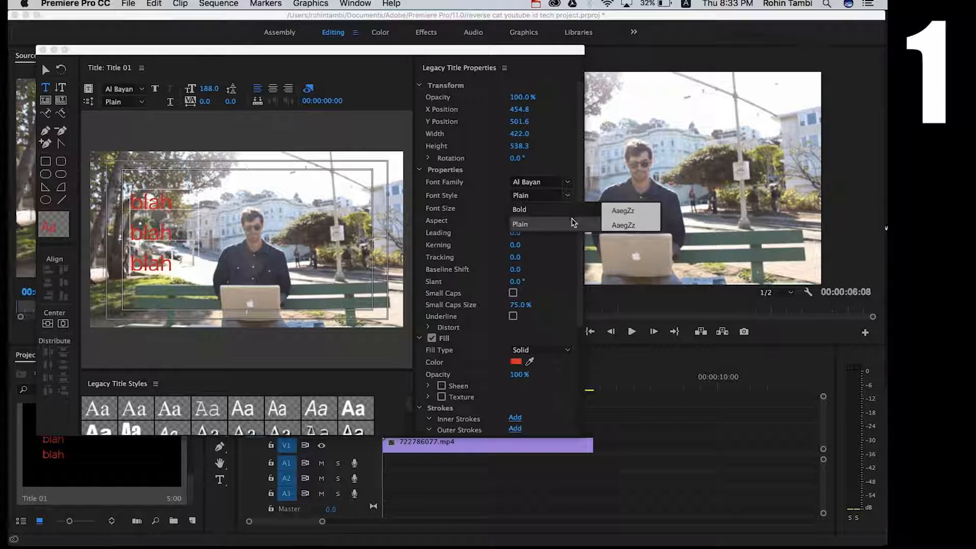
{"action": "left_click", "coordinate": [574, 210]}
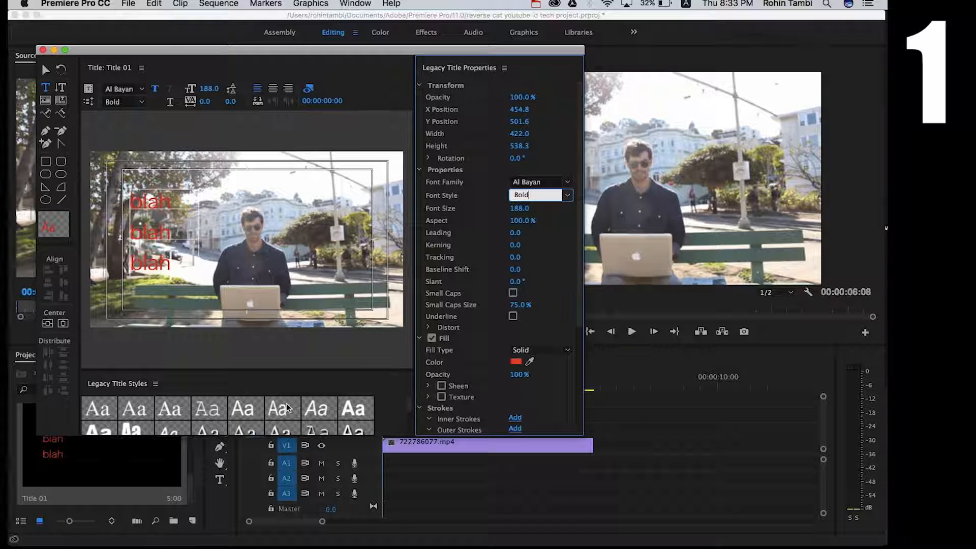
{"action": "scroll", "coordinate": [288, 407], "scroll_direction": "down", "scroll_amount": 1}
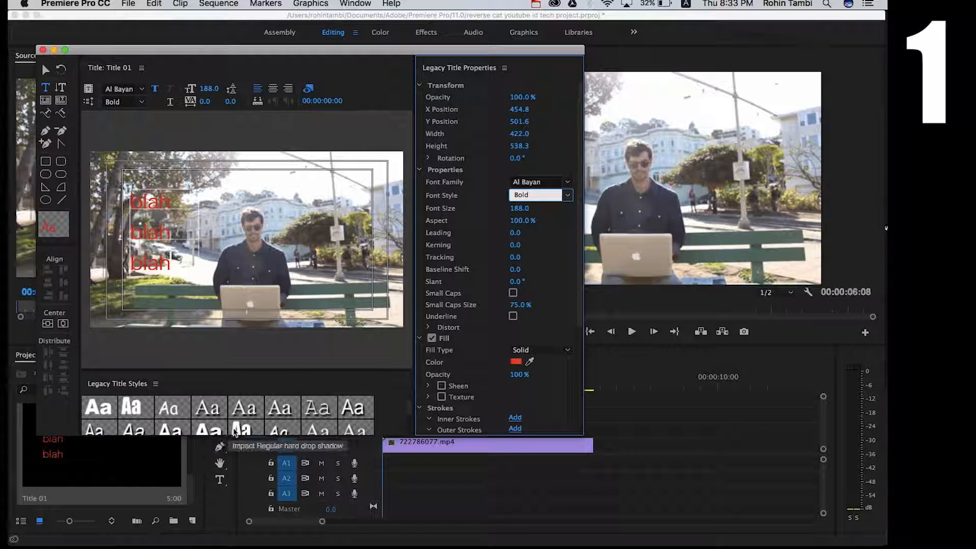
{"action": "scroll", "coordinate": [231, 423], "scroll_direction": "up", "scroll_amount": 1}
{"action": "scroll", "coordinate": [231, 423], "scroll_direction": "down", "scroll_amount": 3}
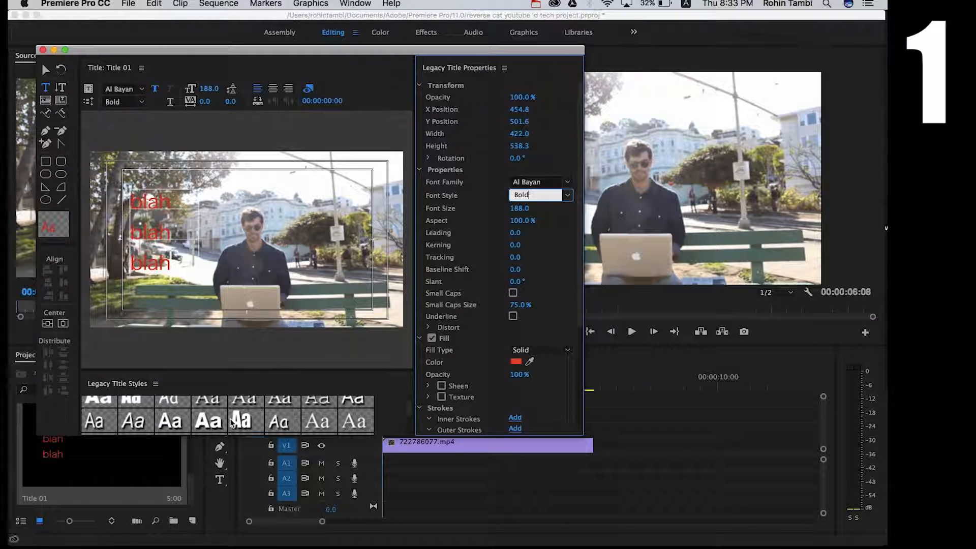
{"action": "left_click", "coordinate": [237, 424]}
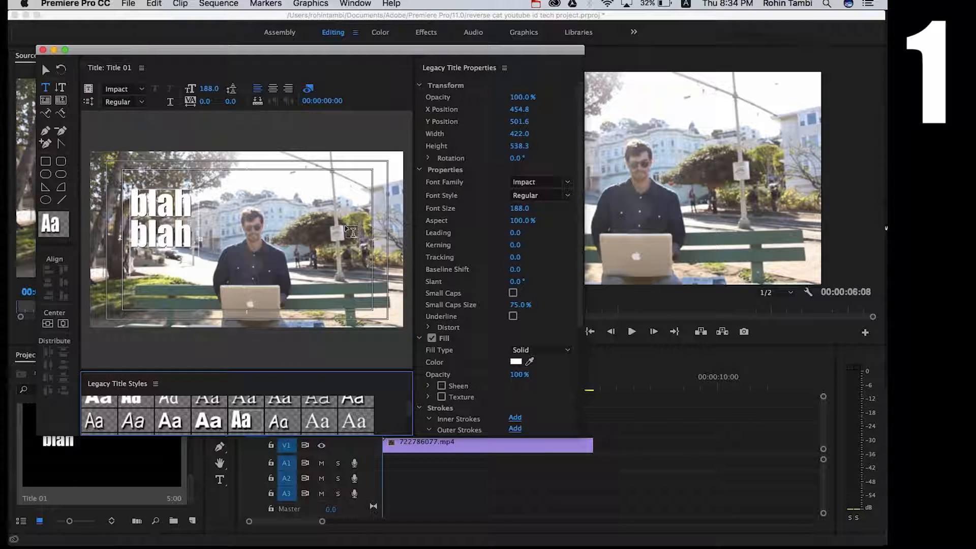
Set the title text's font size to 140.
{"action": "left_click", "coordinate": [523, 209]}
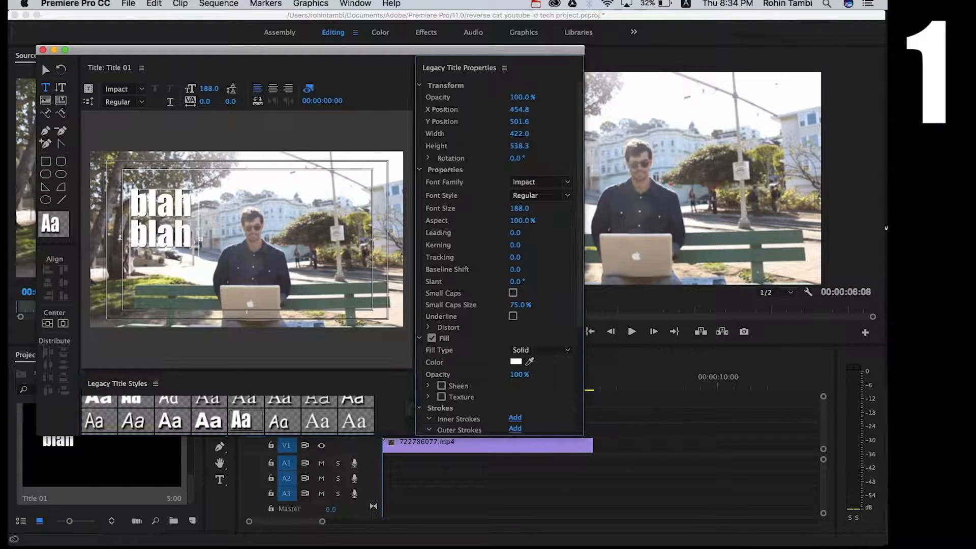
{"action": "left_click", "coordinate": [521, 206]}
{"action": "left_click", "coordinate": [526, 208]}
{"action": "double_click", "coordinate": [525, 208]}
{"action": "type", "text": "140"}
{"action": "key", "text": "Return"}
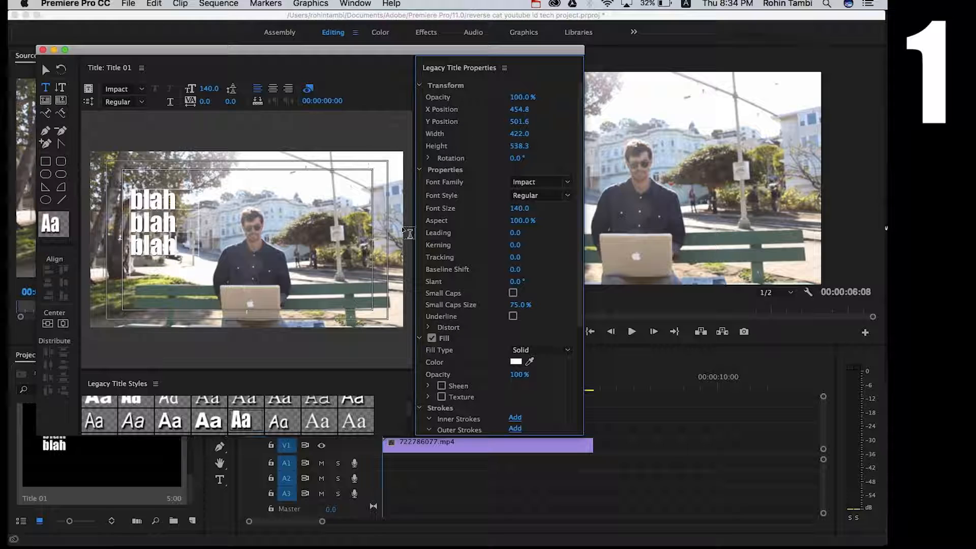
Change the title text's fill color to red and close the title editor.
{"action": "left_click", "coordinate": [517, 362]}
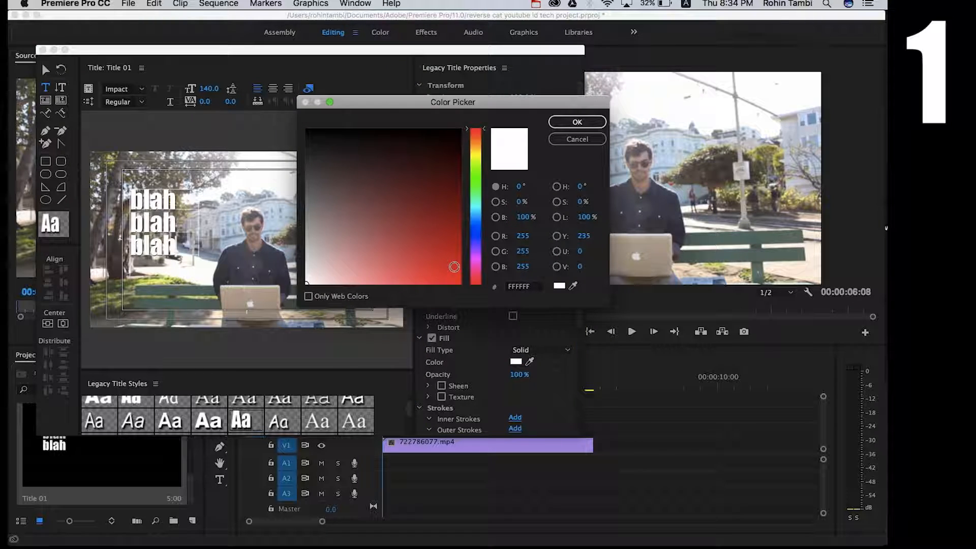
{"action": "left_click_drag", "start_coordinate": [455, 270], "coordinate": [471, 303]}
{"action": "left_click", "coordinate": [577, 122]}
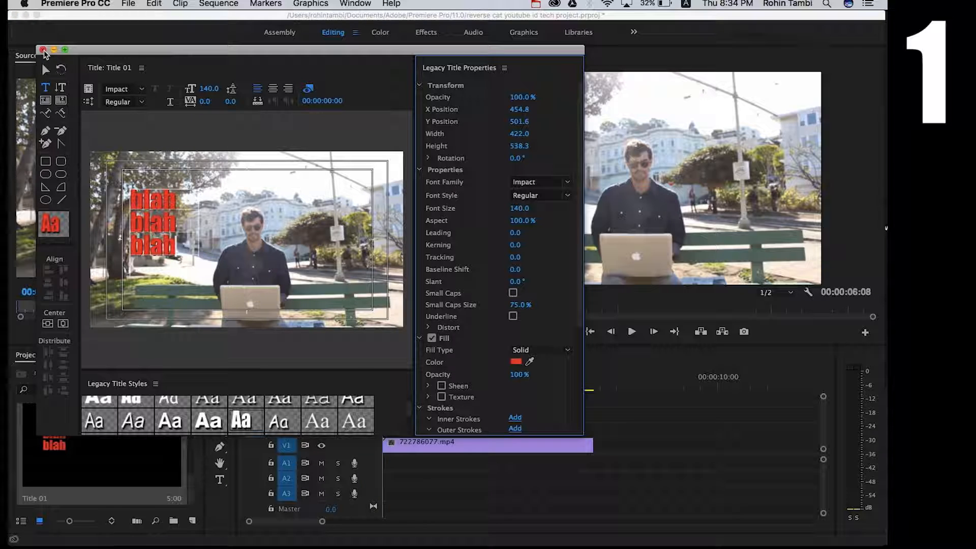
{"action": "left_click", "coordinate": [43, 50]}
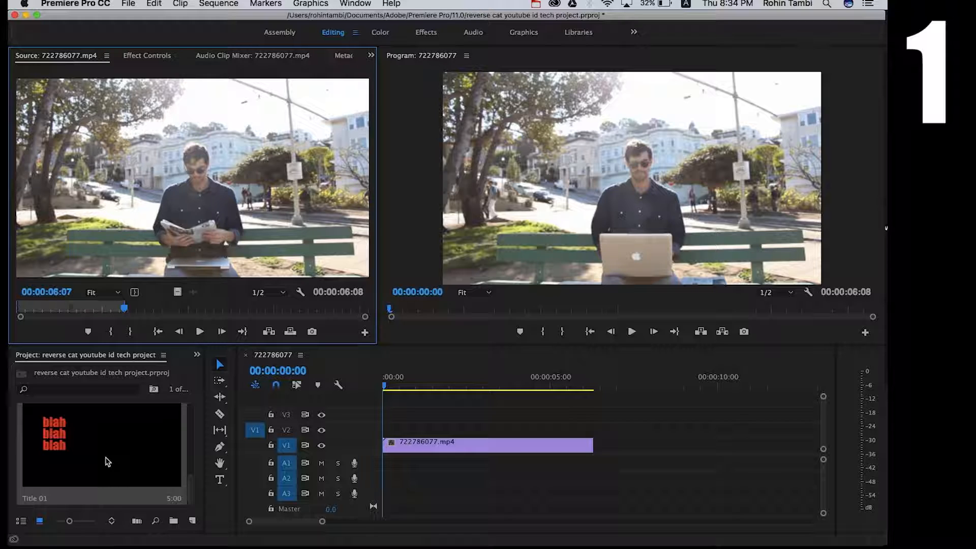
Reopen Title 01 in the title editor to review it and close it again.
{"action": "double_click", "coordinate": [108, 462]}
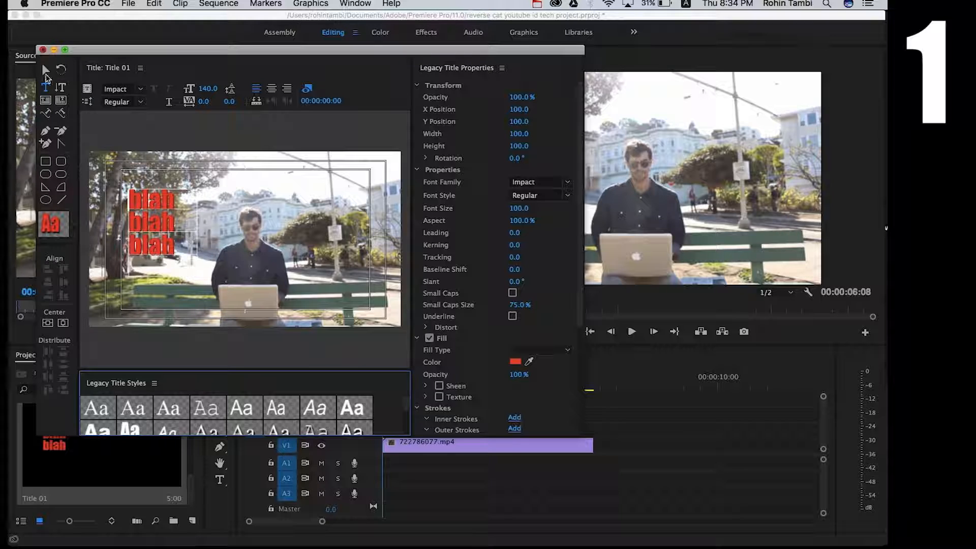
{"action": "left_click", "coordinate": [43, 49]}
Place Title 01 on track V2 at the start of the timeline, above the clip.
{"action": "scroll", "coordinate": [91, 422], "scroll_direction": "up", "scroll_amount": 5}
{"action": "scroll", "coordinate": [91, 423], "scroll_direction": "down", "scroll_amount": 3}
{"action": "scroll", "coordinate": [91, 423], "scroll_direction": "up", "scroll_amount": 3}
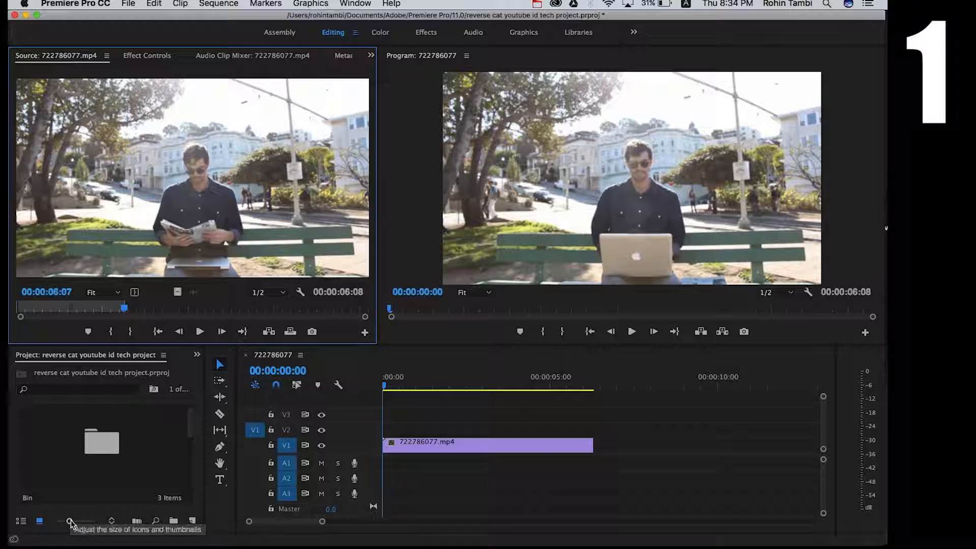
{"action": "left_click_drag", "start_coordinate": [69, 521], "coordinate": [56, 521]}
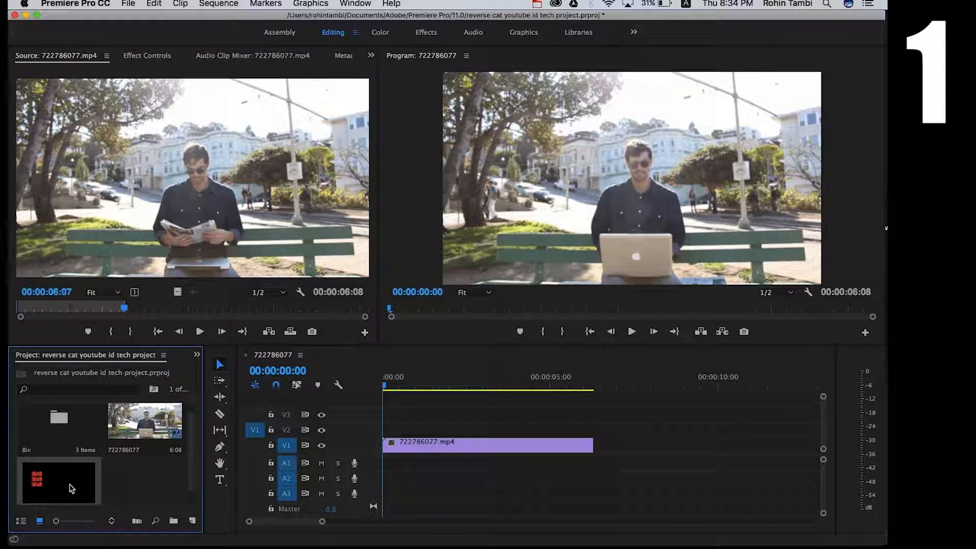
{"action": "left_click_drag", "start_coordinate": [70, 485], "coordinate": [387, 436]}
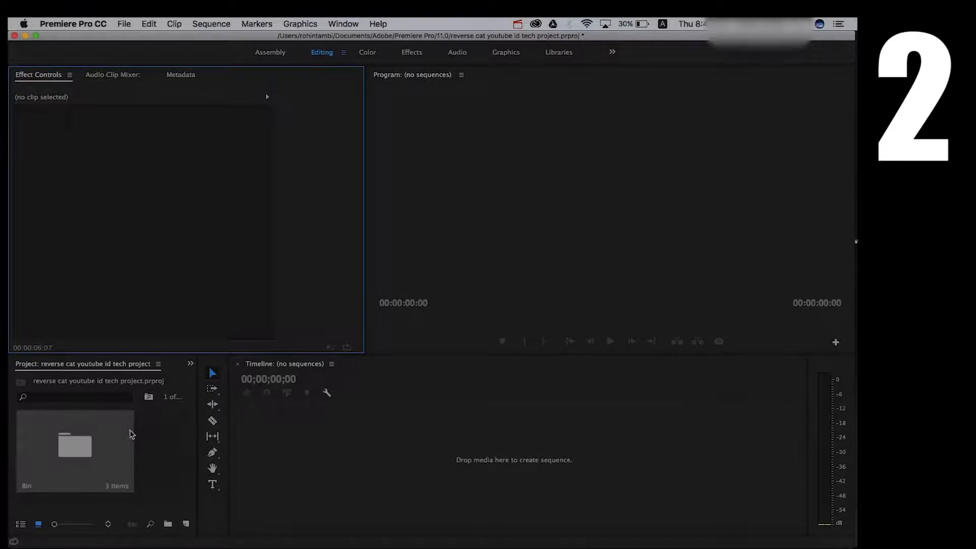
Open the Bin and drop 703392519.mp4 onto the empty timeline to create a new sequence.
{"action": "double_click", "coordinate": [114, 455]}
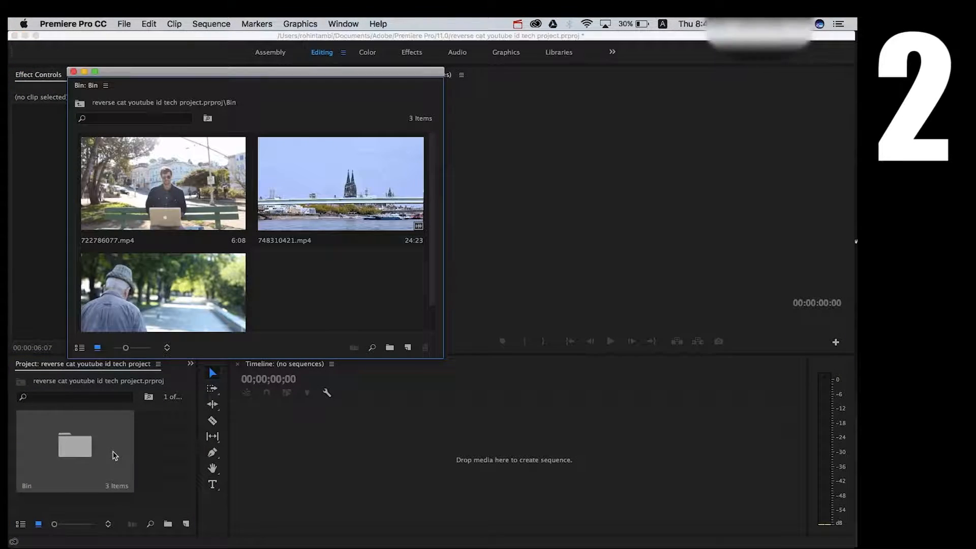
{"action": "left_click_drag", "start_coordinate": [171, 306], "coordinate": [288, 463]}
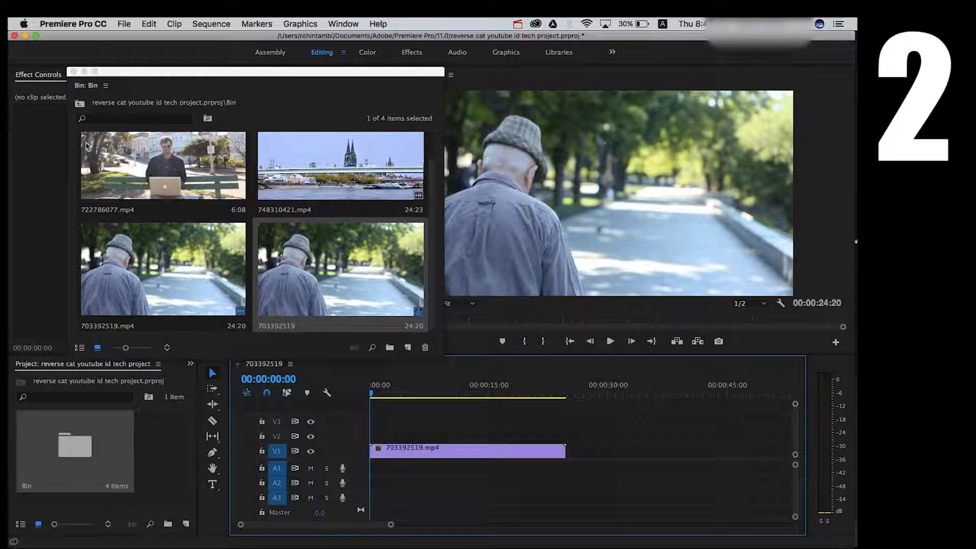
Close the Bin window and play back the new 703392519 sequence.
{"action": "left_click", "coordinate": [74, 72]}
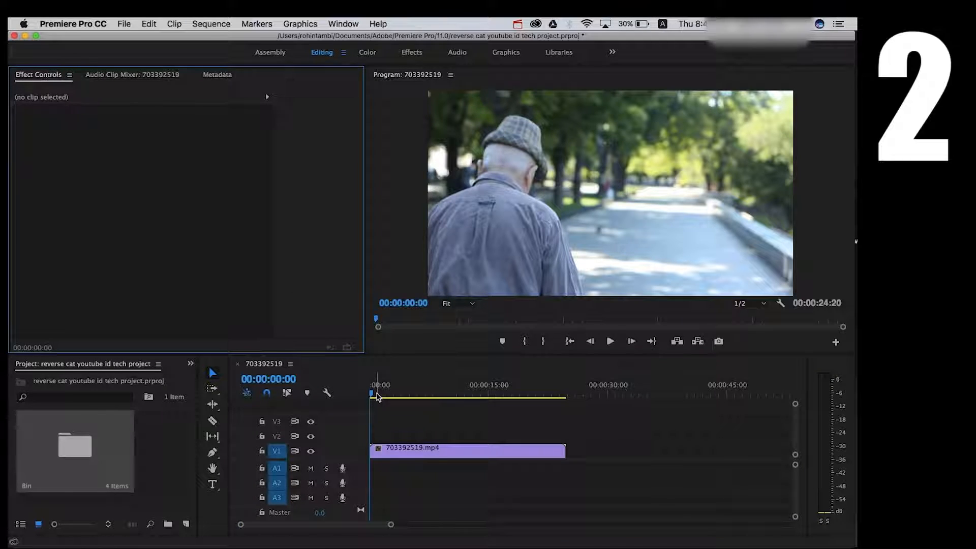
{"action": "key", "text": "space"}
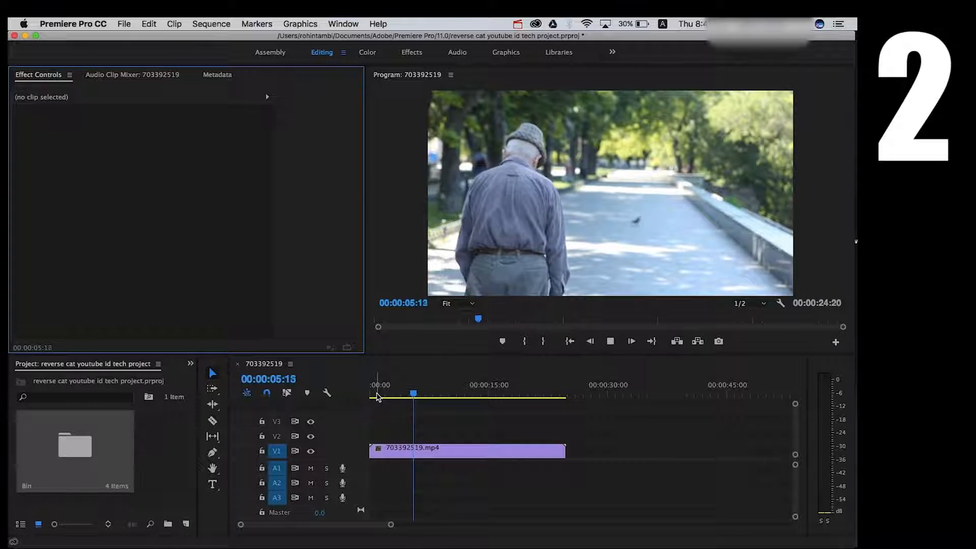
{"action": "key", "text": "space"}
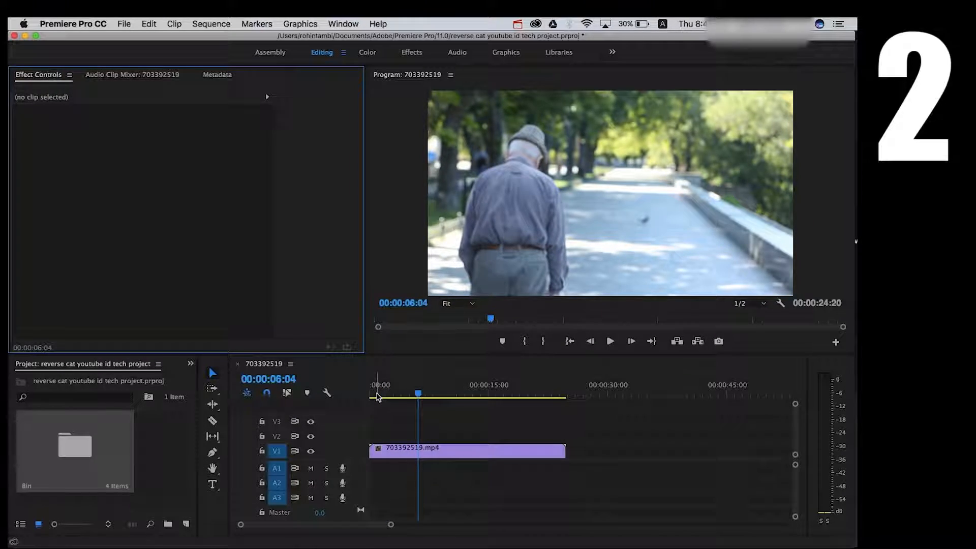
Show the clip's Time Remapping speed keyframes, expand track V1, and raise the clip speed to 387%.
{"action": "right_click", "coordinate": [473, 452]}
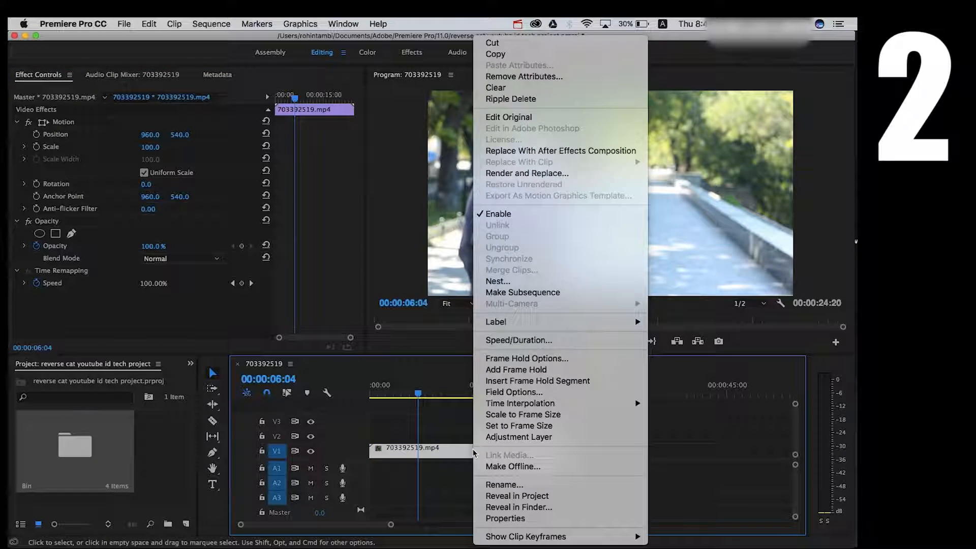
{"action": "mouse_move", "coordinate": [529, 539]}
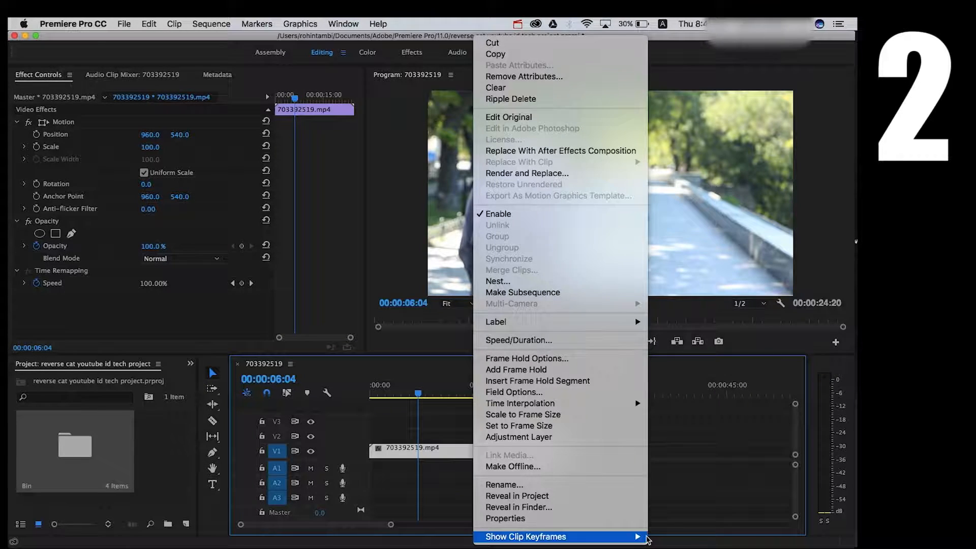
{"action": "mouse_move", "coordinate": [656, 539]}
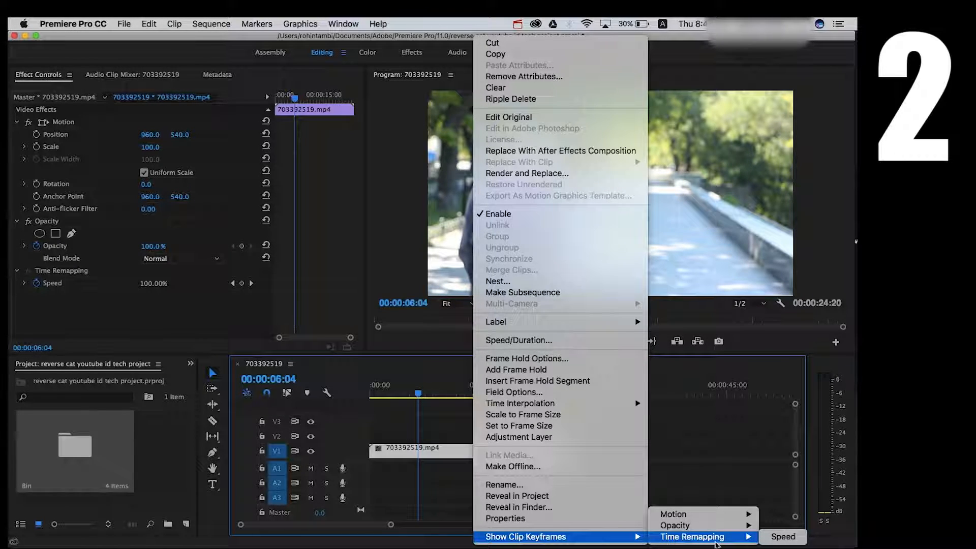
{"action": "left_click", "coordinate": [778, 537]}
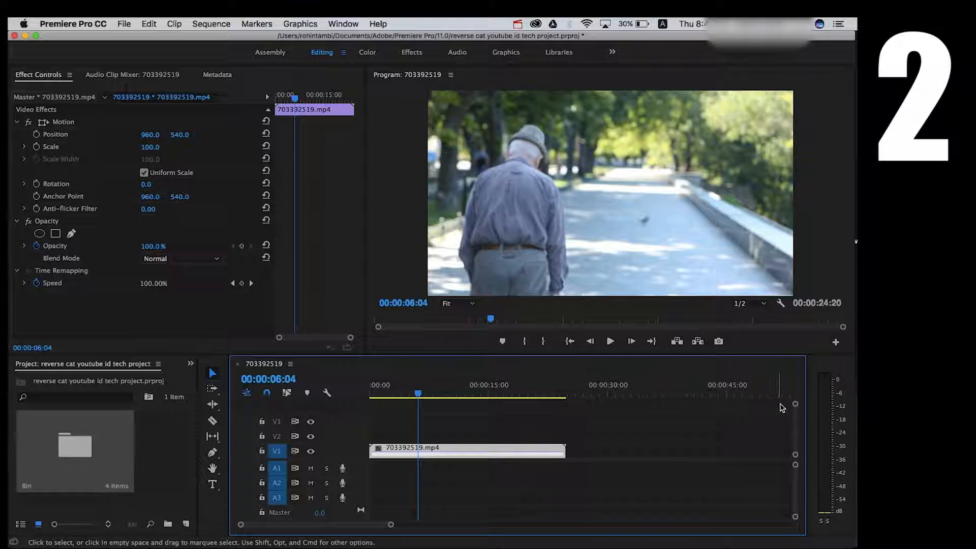
{"action": "left_click_drag", "start_coordinate": [796, 404], "coordinate": [795, 405]}
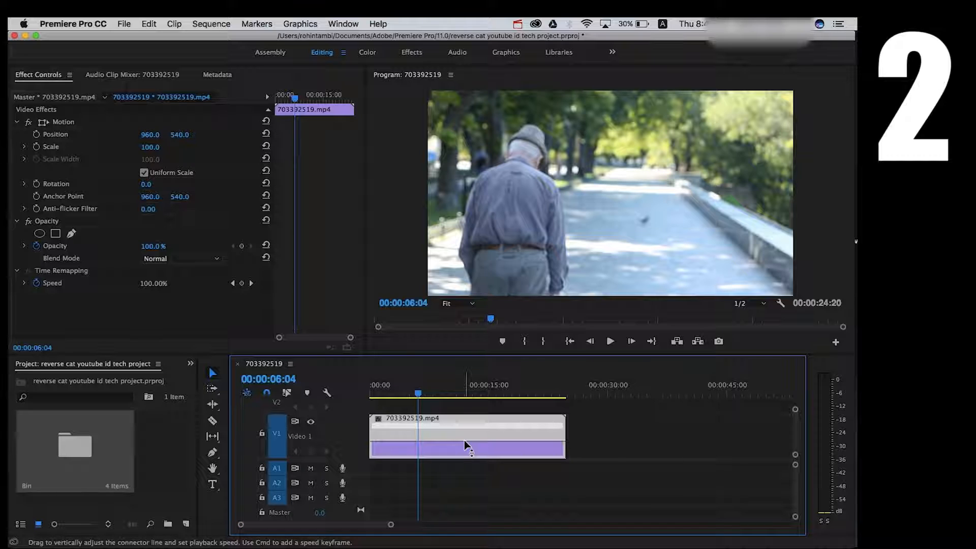
{"action": "left_click_drag", "start_coordinate": [465, 440], "coordinate": [464, 427]}
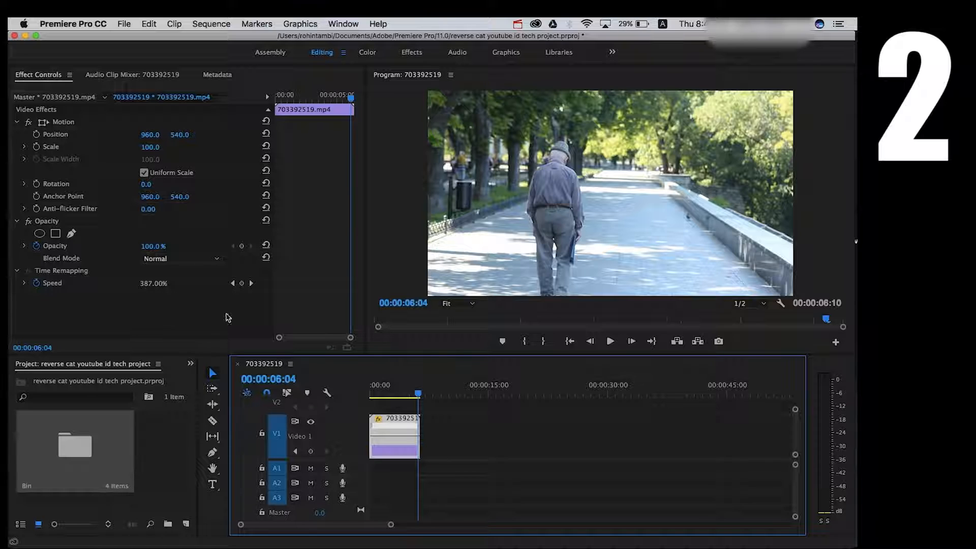
Play back the sped-up clip from the start of the sequence.
{"action": "left_click_drag", "start_coordinate": [392, 395], "coordinate": [373, 395]}
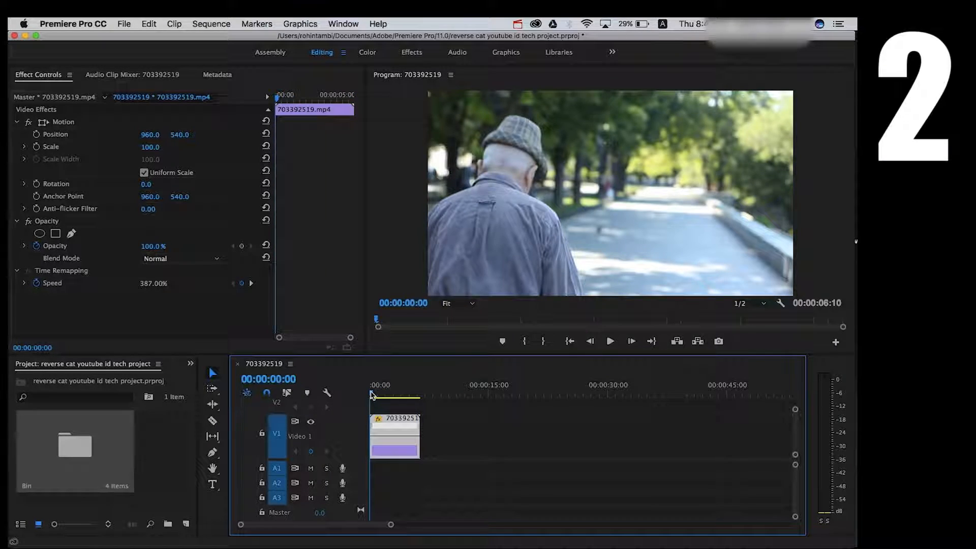
{"action": "key", "text": "space"}
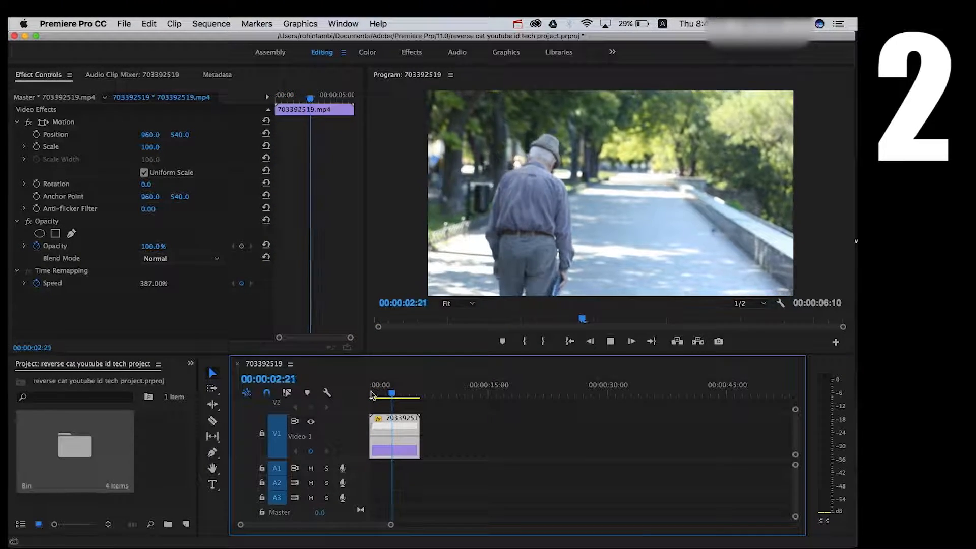
{"action": "key", "text": "space"}
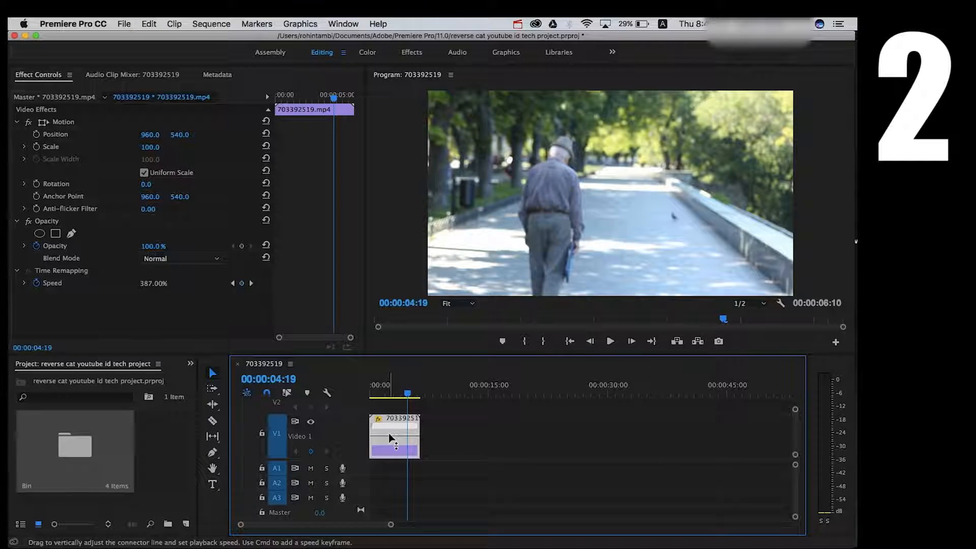
{"action": "left_click_drag", "start_coordinate": [397, 447], "coordinate": [449, 230]}
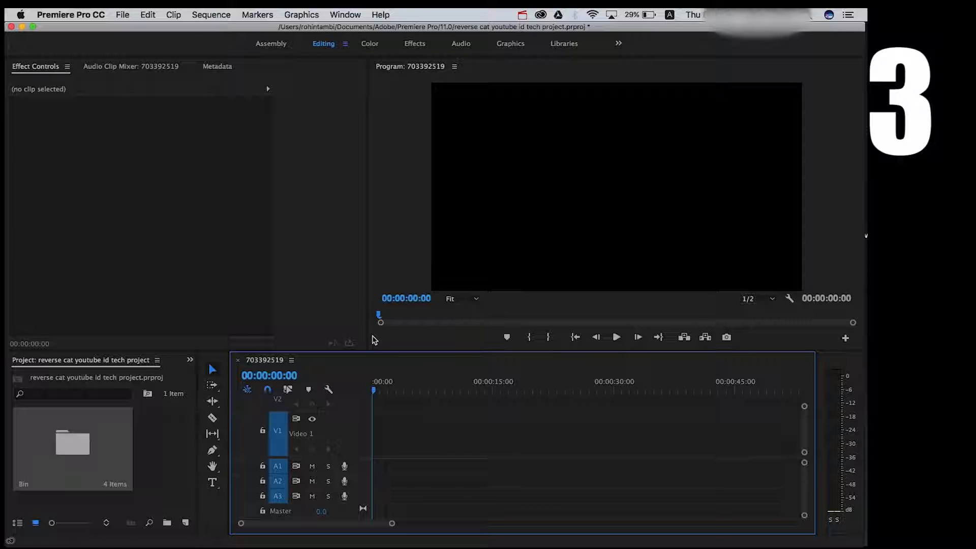
Open the Bin and drop 748310421.mp4 onto track V1 right after the 722786077.mp4 clip.
{"action": "left_click", "coordinate": [84, 475]}
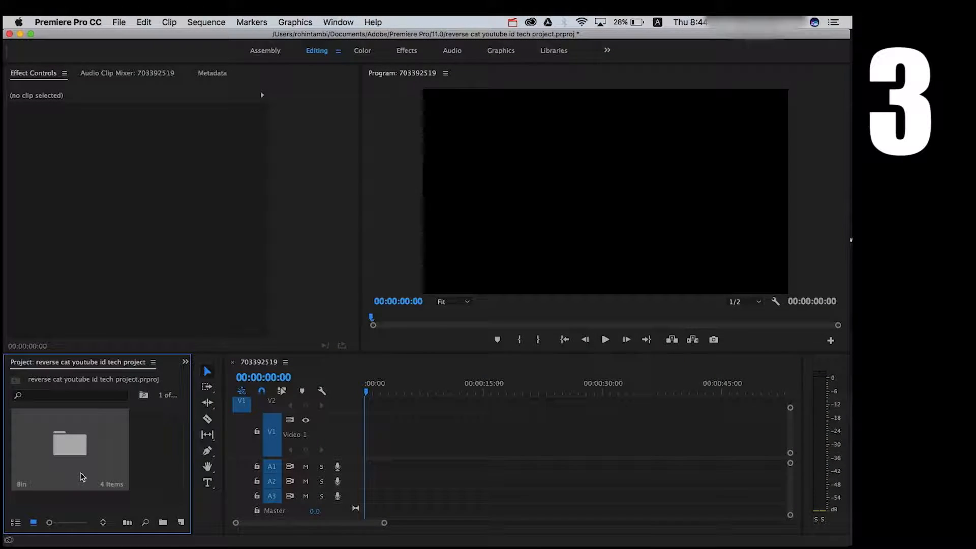
{"action": "double_click", "coordinate": [82, 476]}
{"action": "left_click", "coordinate": [230, 70]}
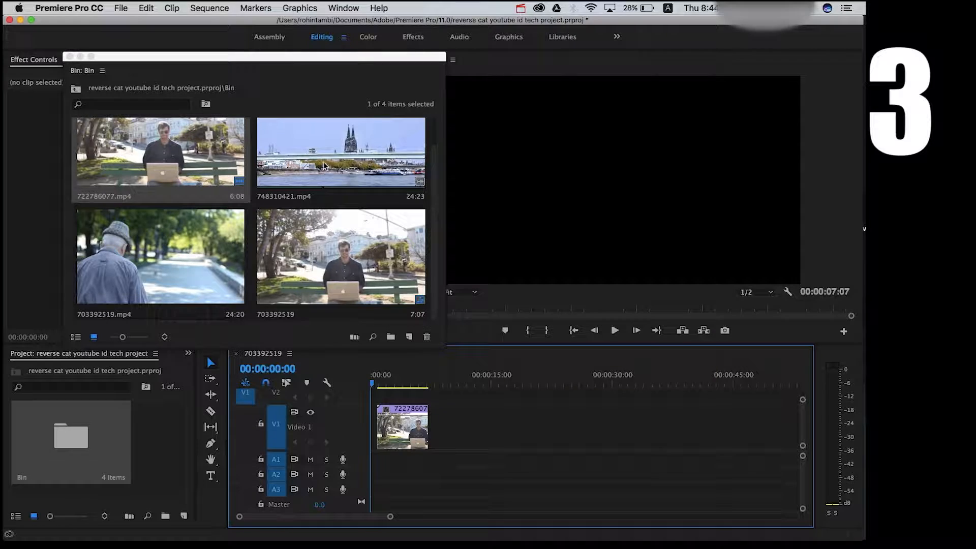
{"action": "left_click", "coordinate": [377, 174]}
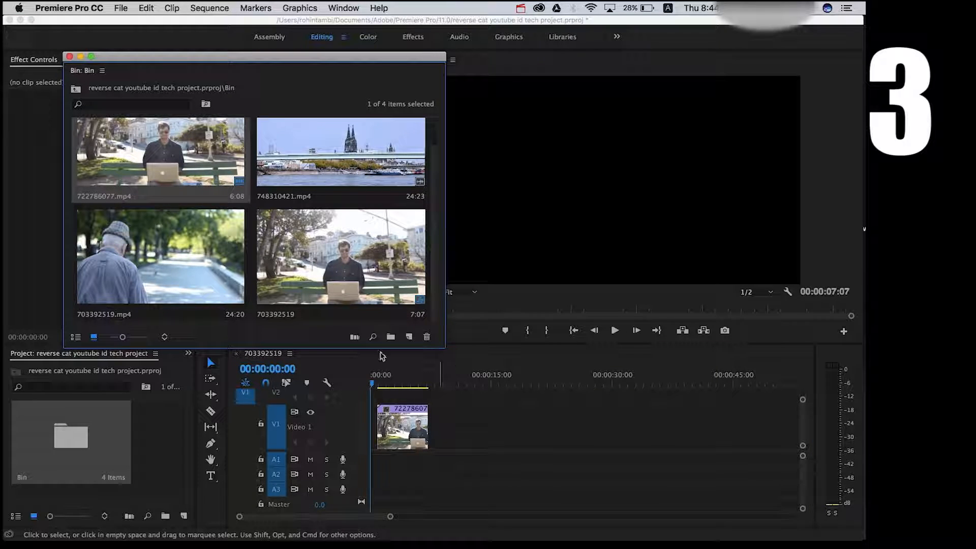
{"action": "left_click_drag", "start_coordinate": [340, 183], "coordinate": [425, 442]}
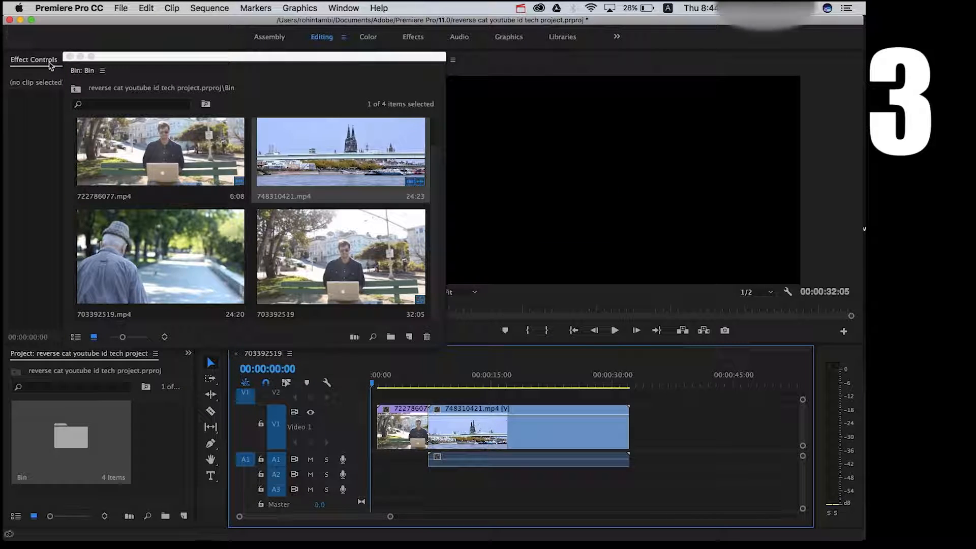
Close the Bin, enlarge the video tracks, and place the playhead at the cut between the two clips.
{"action": "left_click", "coordinate": [69, 56]}
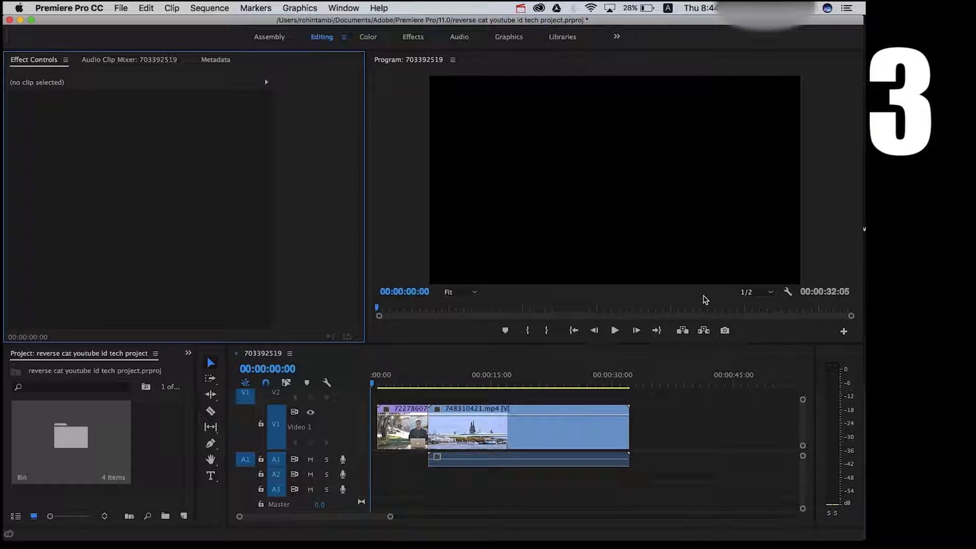
{"action": "left_click", "coordinate": [803, 399]}
{"action": "left_click_drag", "start_coordinate": [803, 399], "coordinate": [802, 394]}
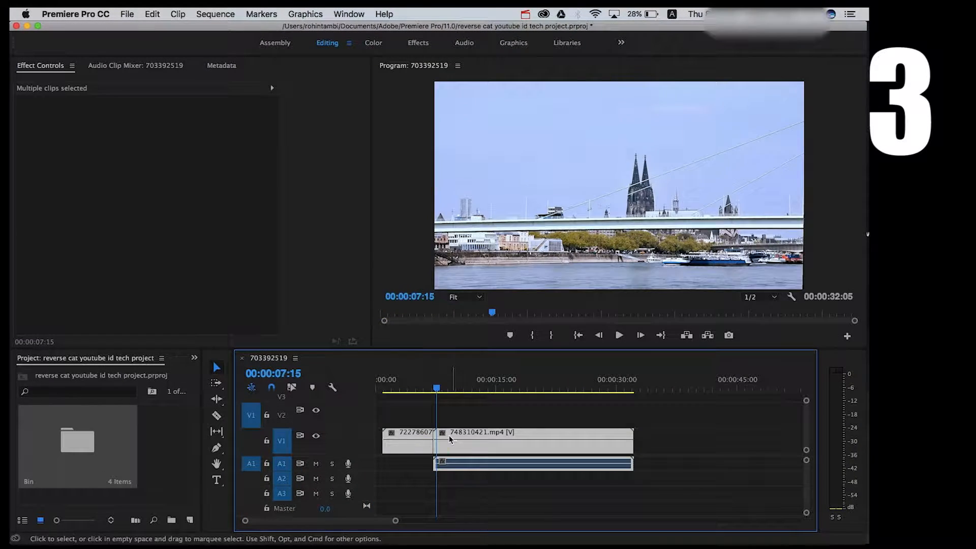
{"action": "left_click_drag", "start_coordinate": [450, 439], "coordinate": [442, 439]}
{"action": "left_click_drag", "start_coordinate": [422, 386], "coordinate": [416, 388]}
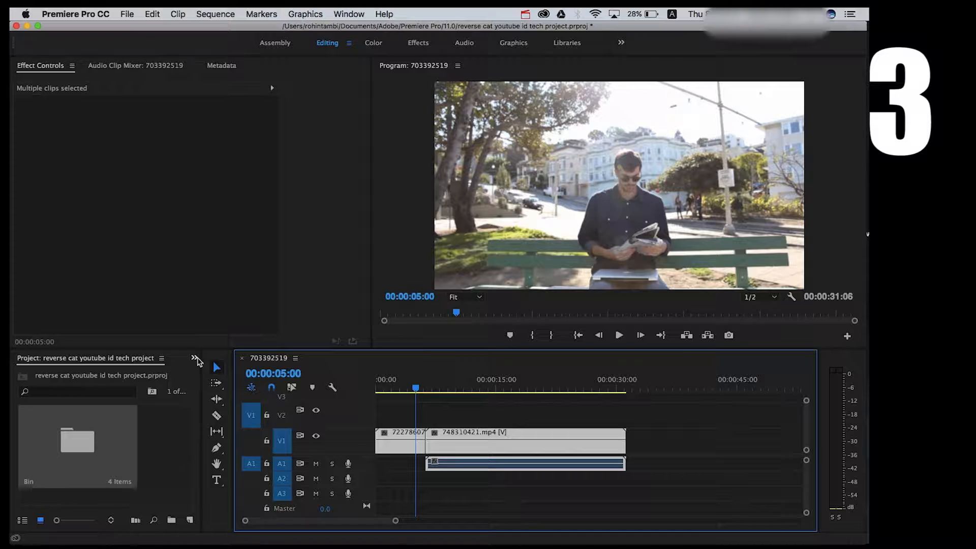
Switch the project panel to the Effects panel.
{"action": "left_click", "coordinate": [195, 358]}
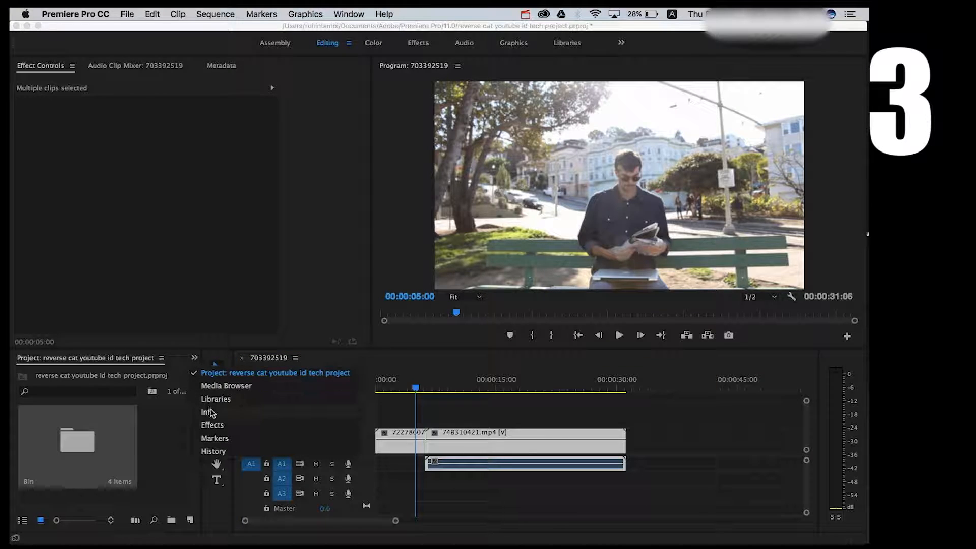
{"action": "left_click", "coordinate": [216, 424]}
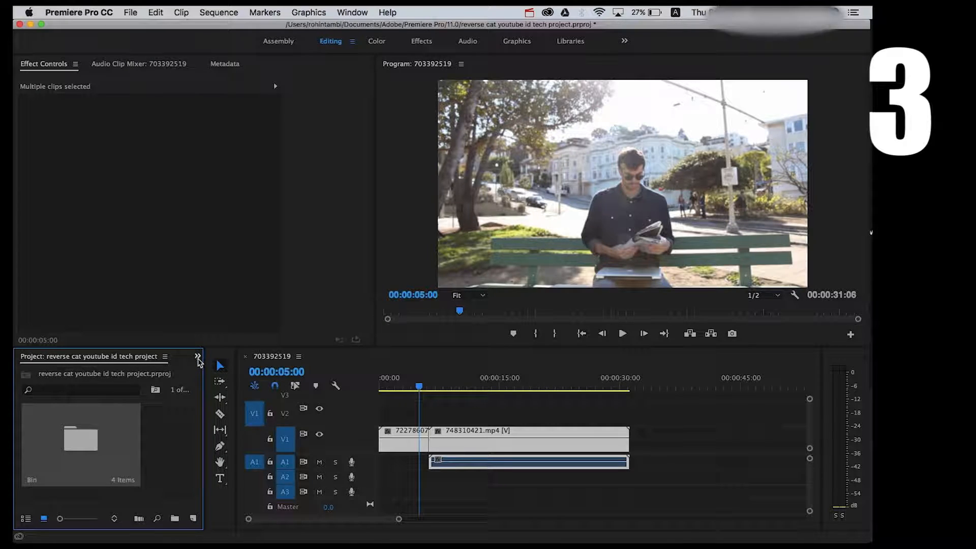
{"action": "left_click", "coordinate": [198, 357]}
{"action": "left_click", "coordinate": [211, 424]}
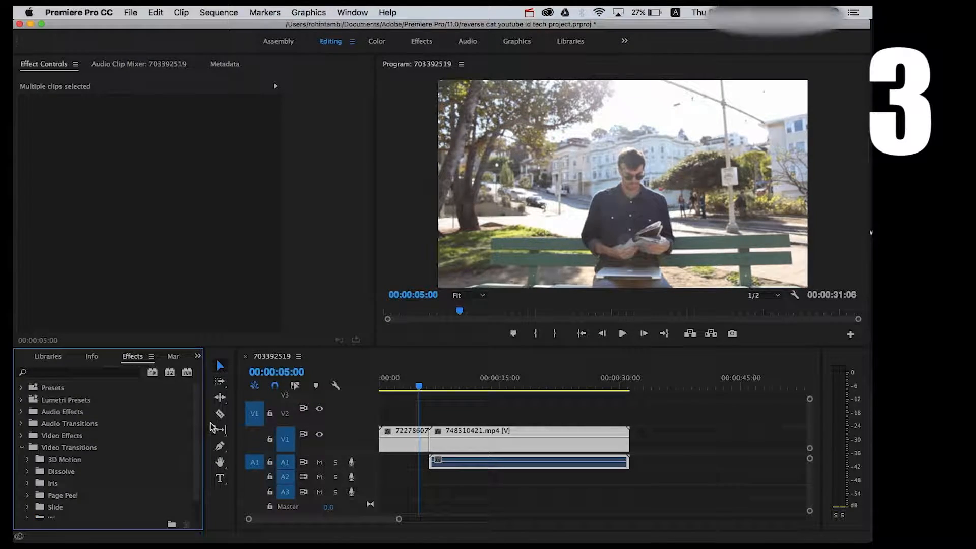
Apply the Cross Dissolve video transition to the edit point between the two clips.
{"action": "scroll", "coordinate": [127, 424], "scroll_direction": "down", "scroll_amount": 2}
{"action": "scroll", "coordinate": [127, 423], "scroll_direction": "up", "scroll_amount": 2}
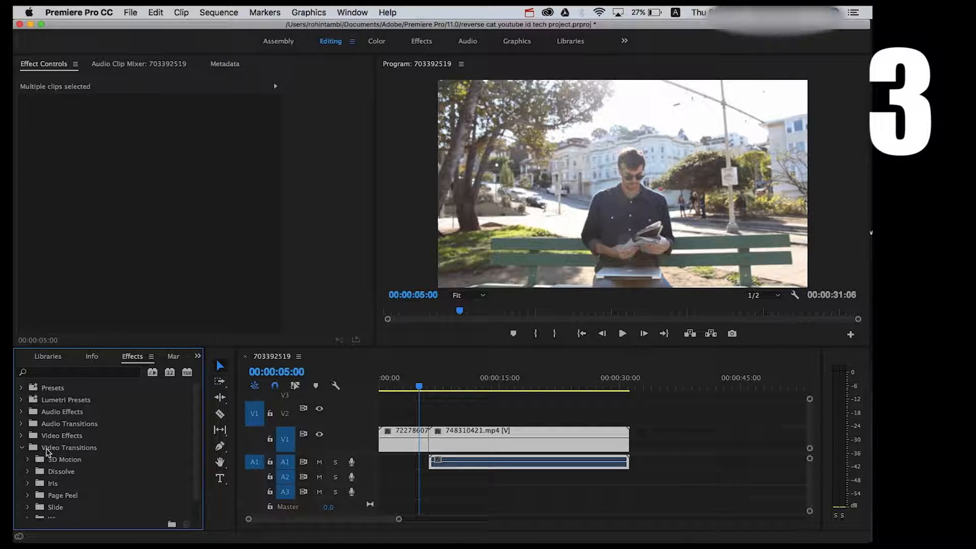
{"action": "left_click", "coordinate": [21, 448]}
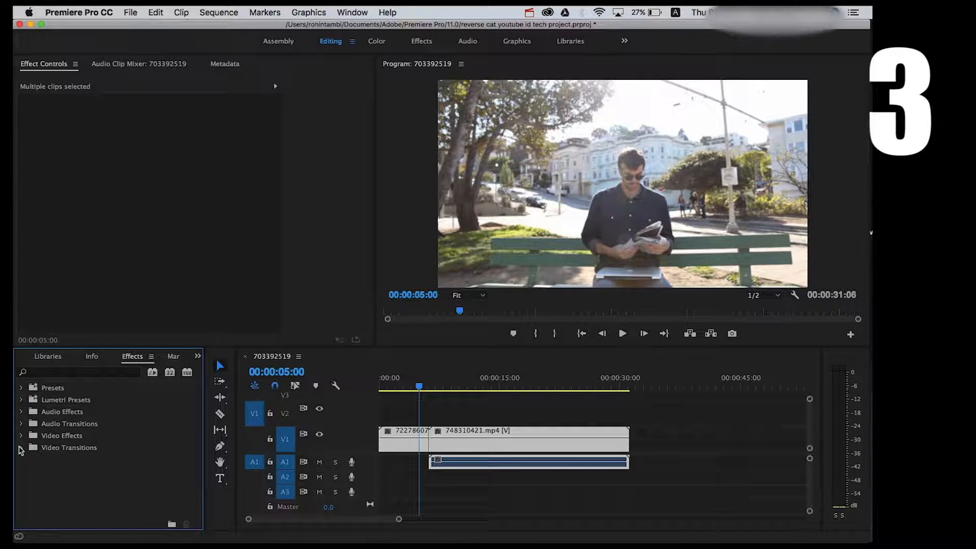
{"action": "left_click", "coordinate": [21, 448]}
{"action": "scroll", "coordinate": [59, 479], "scroll_direction": "down", "scroll_amount": 2}
{"action": "scroll", "coordinate": [64, 481], "scroll_direction": "up", "scroll_amount": 2}
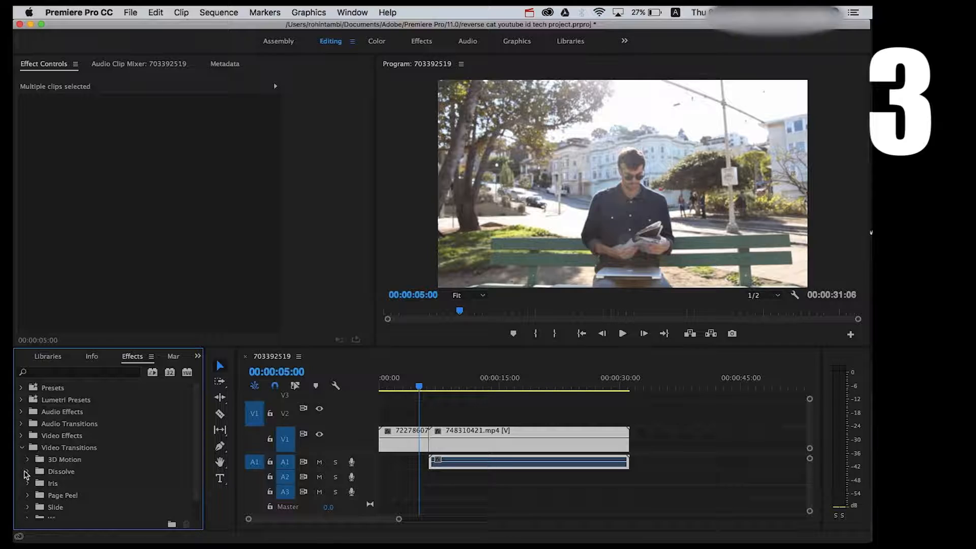
{"action": "left_click", "coordinate": [27, 472]}
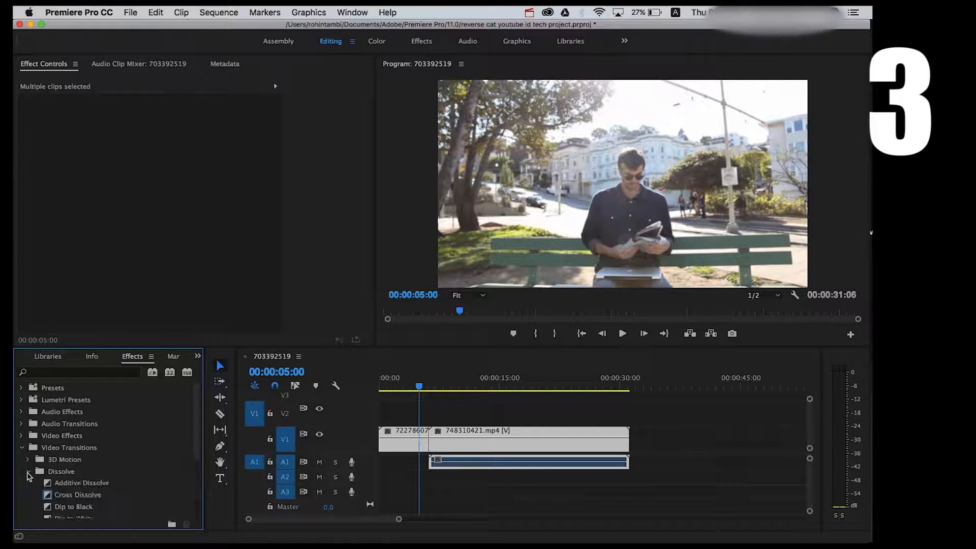
{"action": "left_click", "coordinate": [64, 497]}
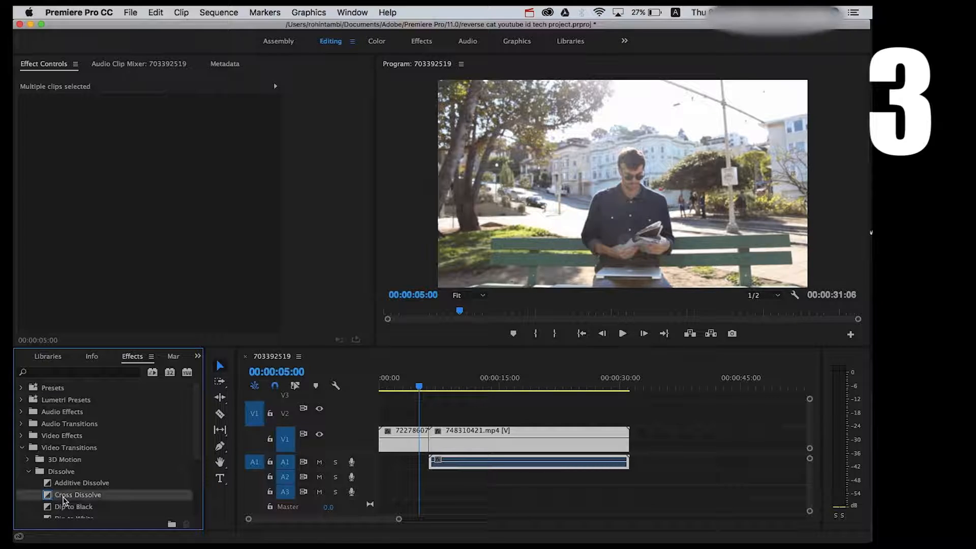
{"action": "left_click_drag", "start_coordinate": [63, 500], "coordinate": [433, 447]}
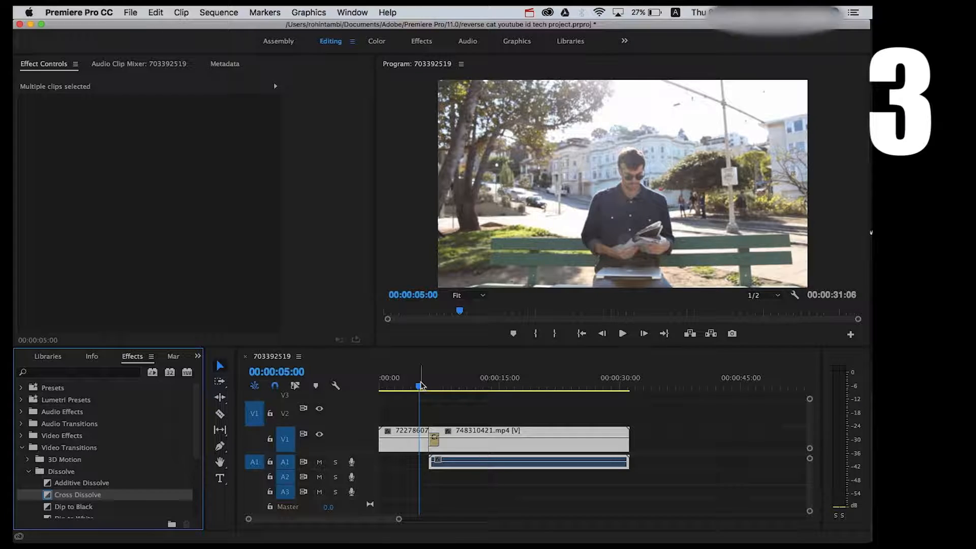
Preview the Cross Dissolve transition, then delete it from the edit point.
{"action": "key", "text": "space"}
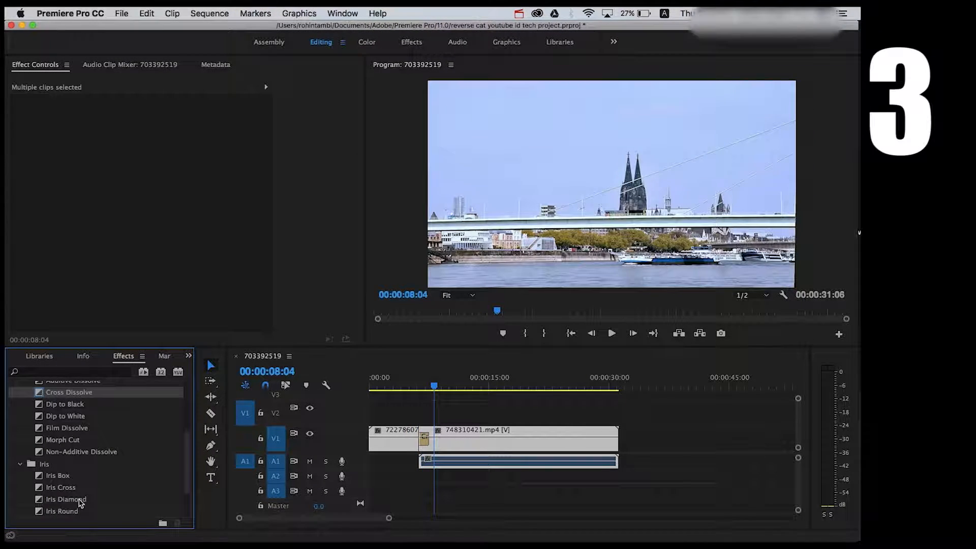
{"action": "left_click", "coordinate": [80, 500]}
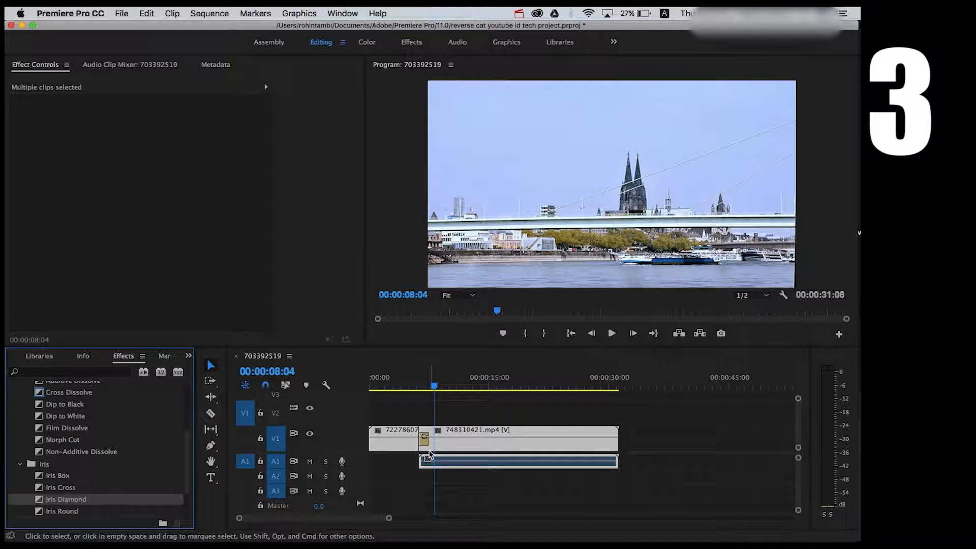
{"action": "left_click", "coordinate": [427, 448]}
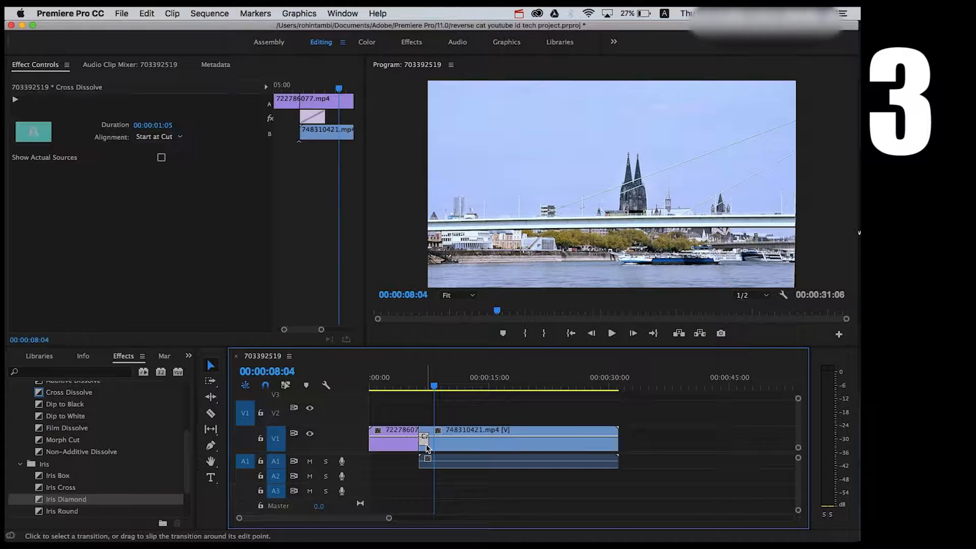
{"action": "key", "text": "Delete"}
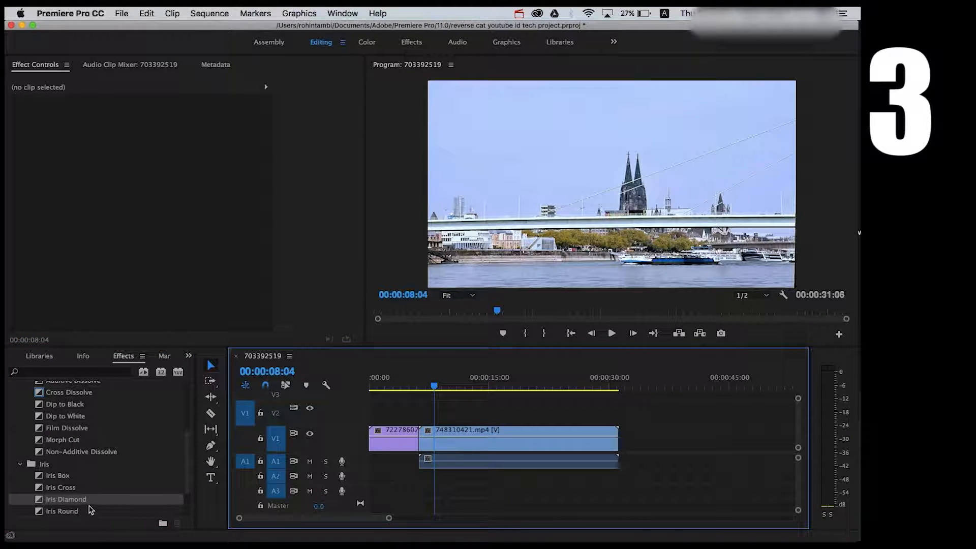
Apply the Iris Diamond transition to the edit point between the clips and play it back.
{"action": "left_click_drag", "start_coordinate": [74, 504], "coordinate": [425, 437]}
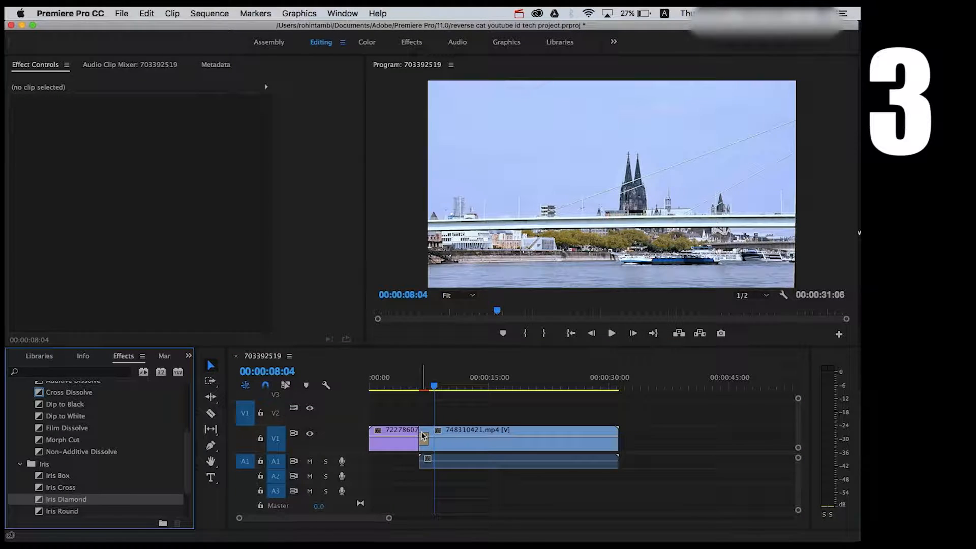
{"action": "left_click", "coordinate": [410, 379]}
{"action": "key", "text": "space"}
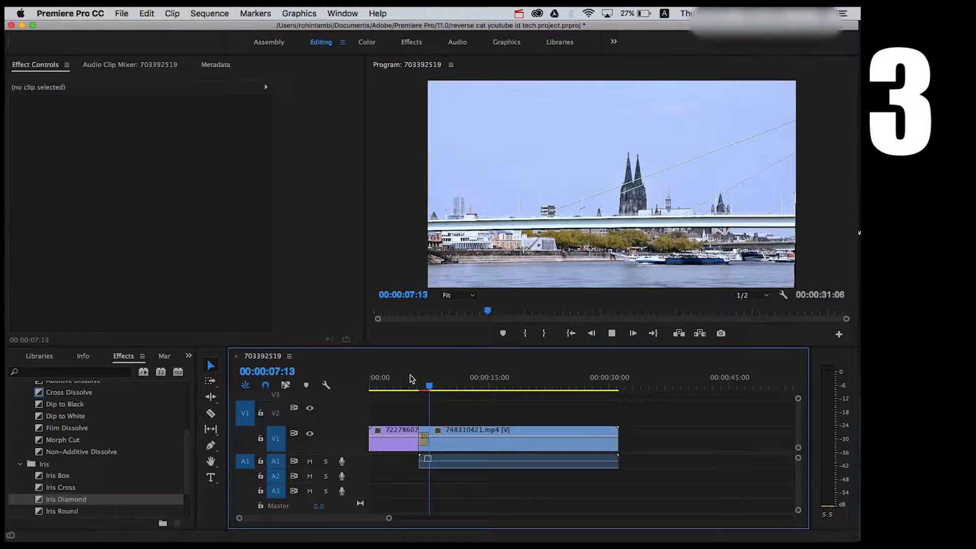
{"action": "key", "text": "space"}
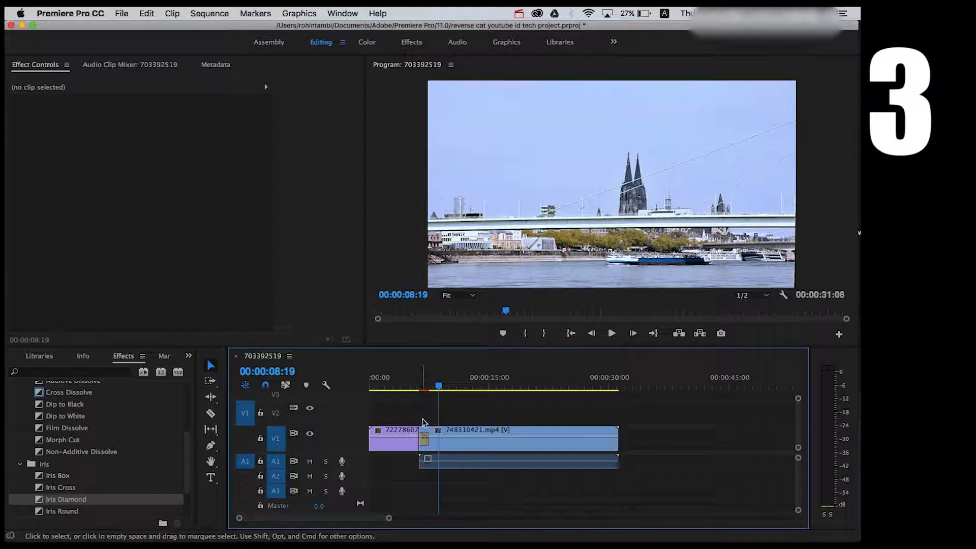
Delete the Iris Diamond transition from the edit point between the two clips.
{"action": "left_click", "coordinate": [425, 447]}
{"action": "key", "text": "Delete"}
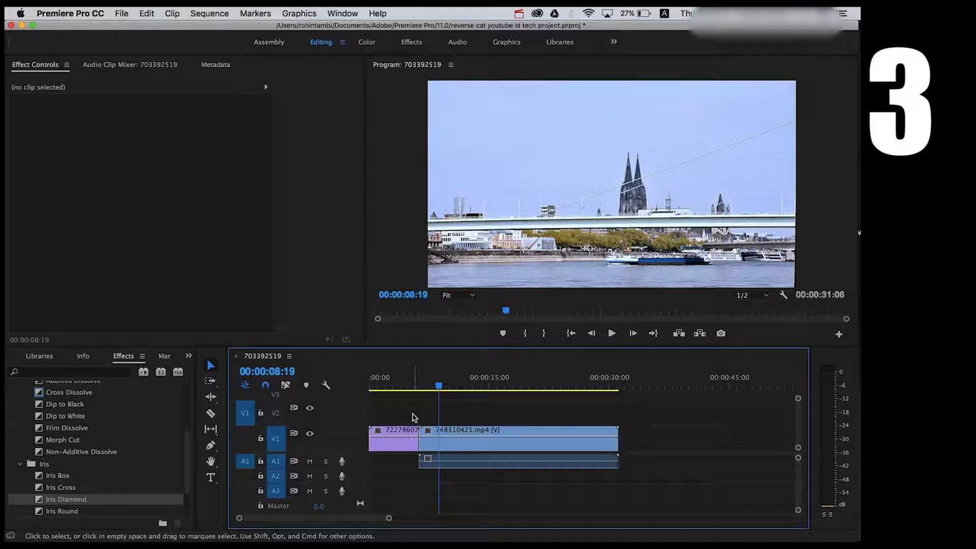
Select the first clip and add an Opacity keyframe at 00:00:04:23 in its effect controls.
{"action": "left_click", "coordinate": [399, 434]}
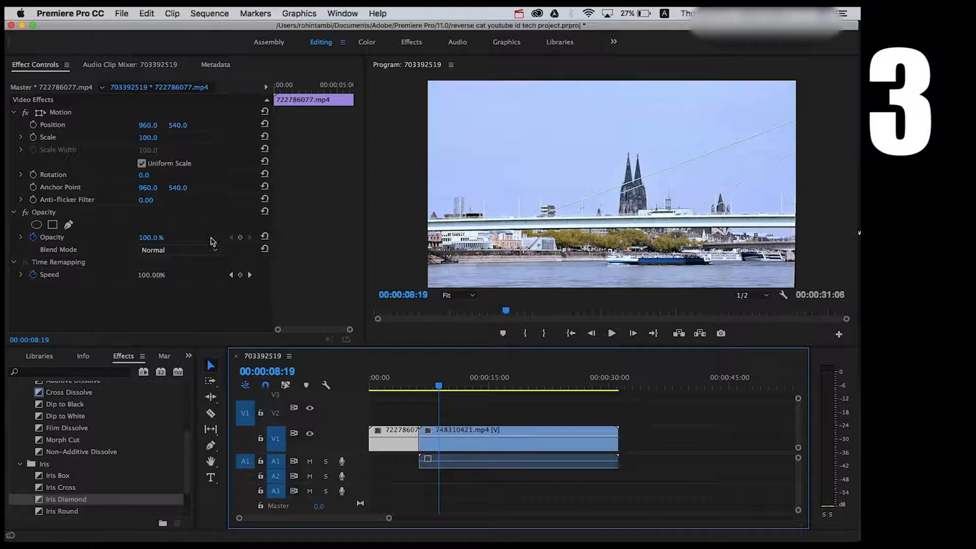
{"action": "left_click_drag", "start_coordinate": [411, 382], "coordinate": [410, 375]}
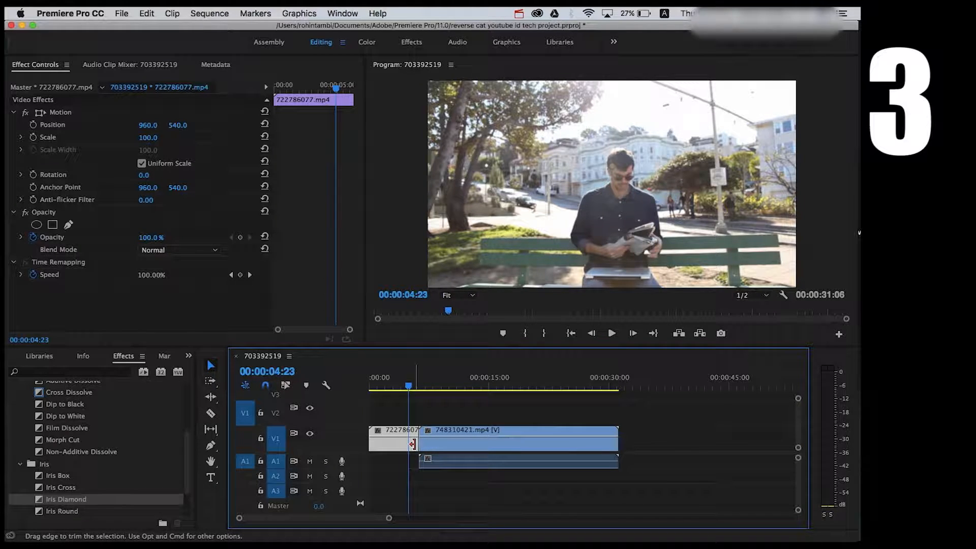
{"action": "left_click", "coordinate": [239, 237]}
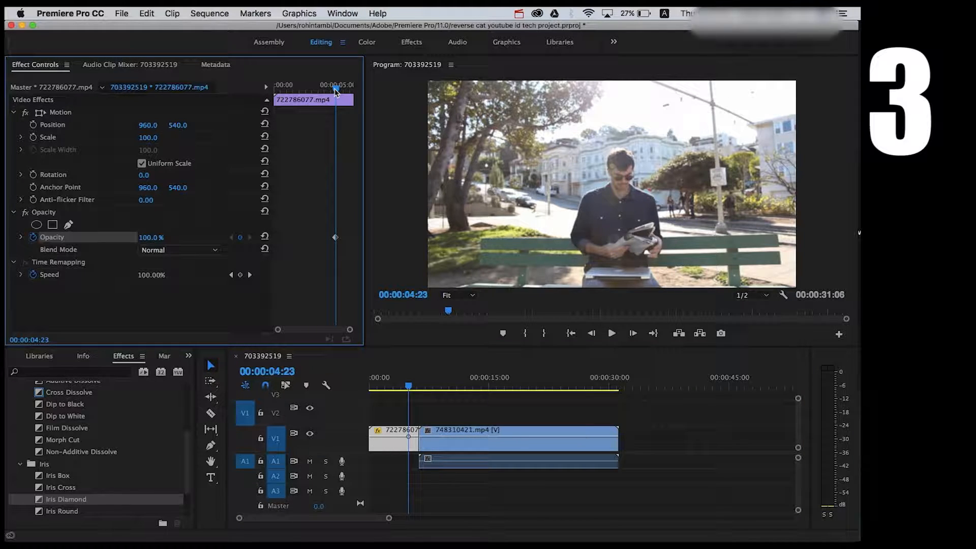
Add another Opacity keyframe at 00:00:06:02 near the first clip's end and set its opacity to 0.0%.
{"action": "left_click_drag", "start_coordinate": [336, 91], "coordinate": [343, 90]}
{"action": "key", "text": "Down"}
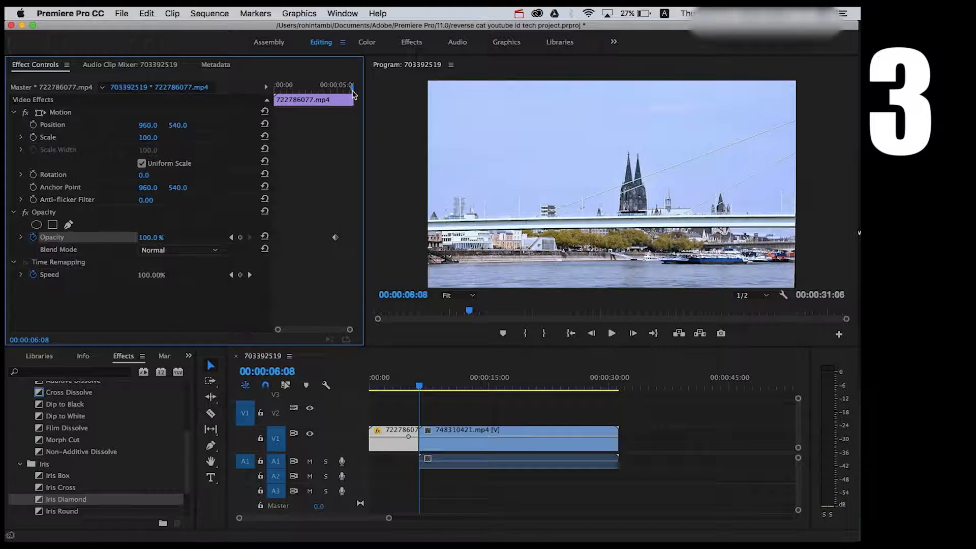
{"action": "key", "text": "Left"}
{"action": "key", "text": "Right"}
{"action": "key", "text": "Left"}
{"action": "left_click_drag", "start_coordinate": [352, 92], "coordinate": [349, 92]}
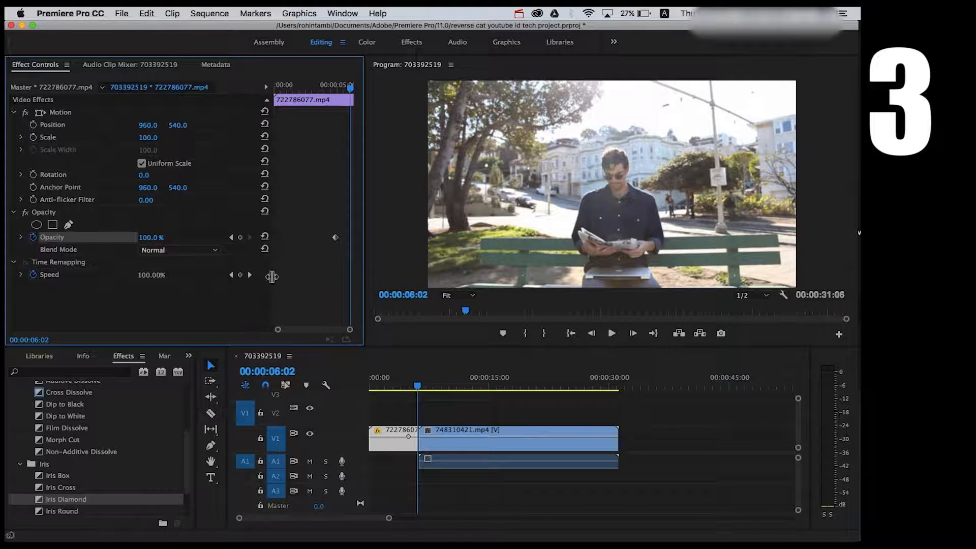
{"action": "left_click", "coordinate": [240, 237]}
{"action": "left_click_drag", "start_coordinate": [153, 237], "coordinate": [154, 239]}
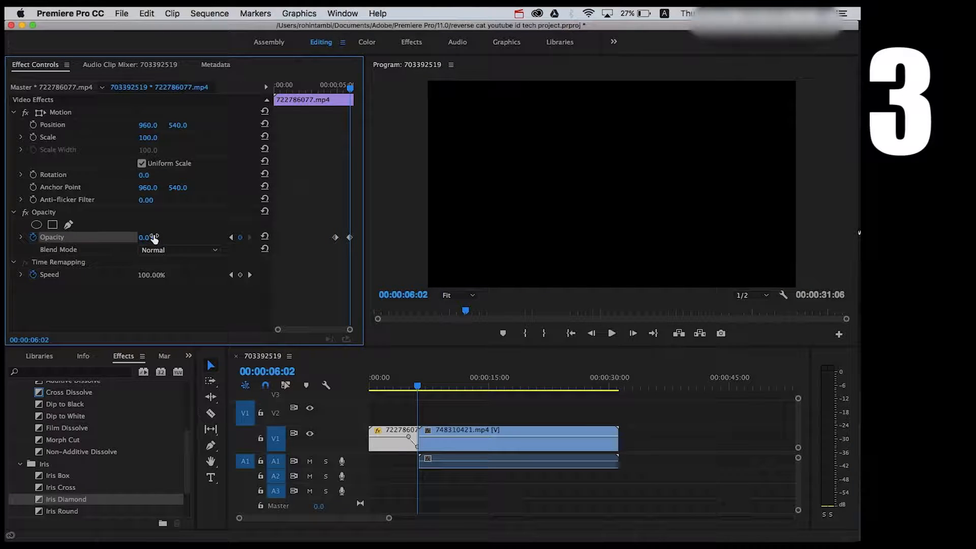
Play back the first clip's opacity fade-out from about 00:00:04:00.
{"action": "left_click", "coordinate": [401, 380]}
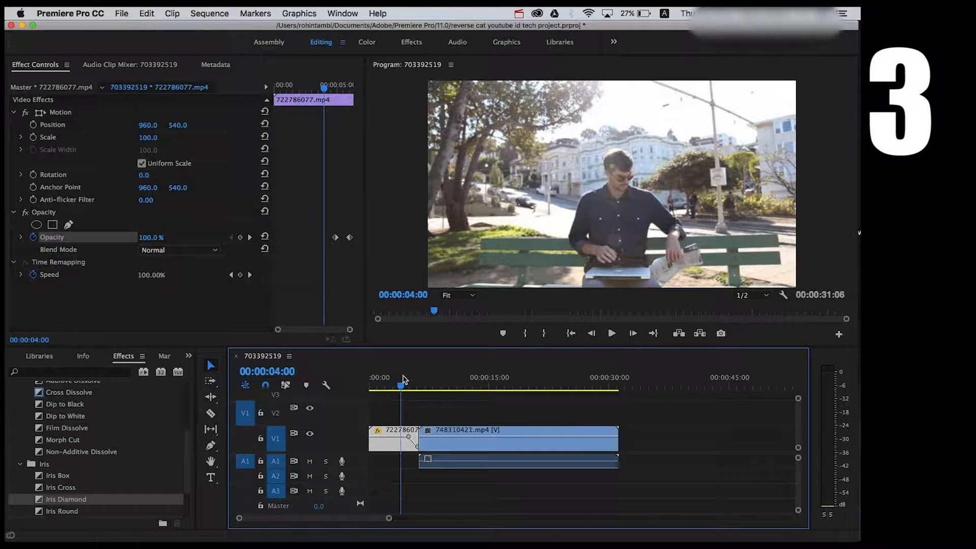
{"action": "key", "text": "space"}
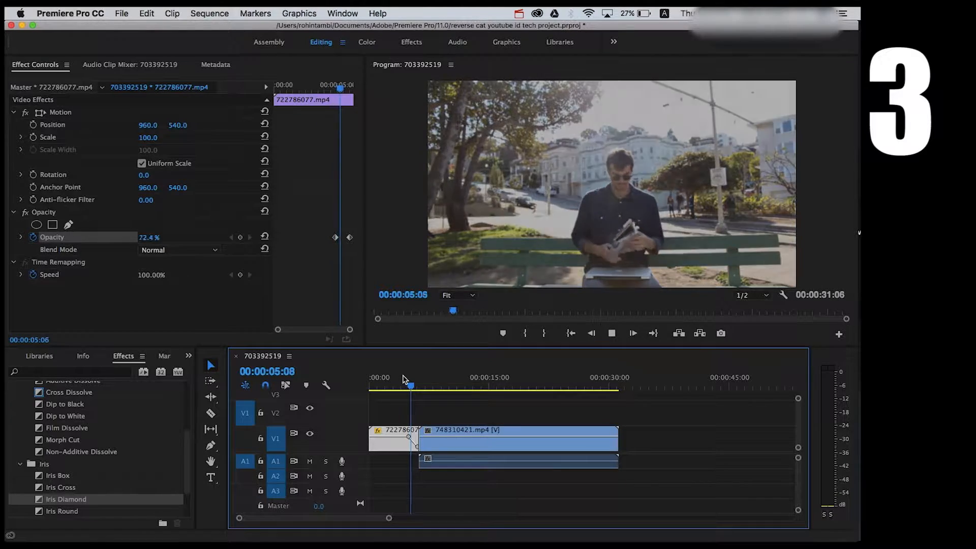
{"action": "key", "text": "space"}
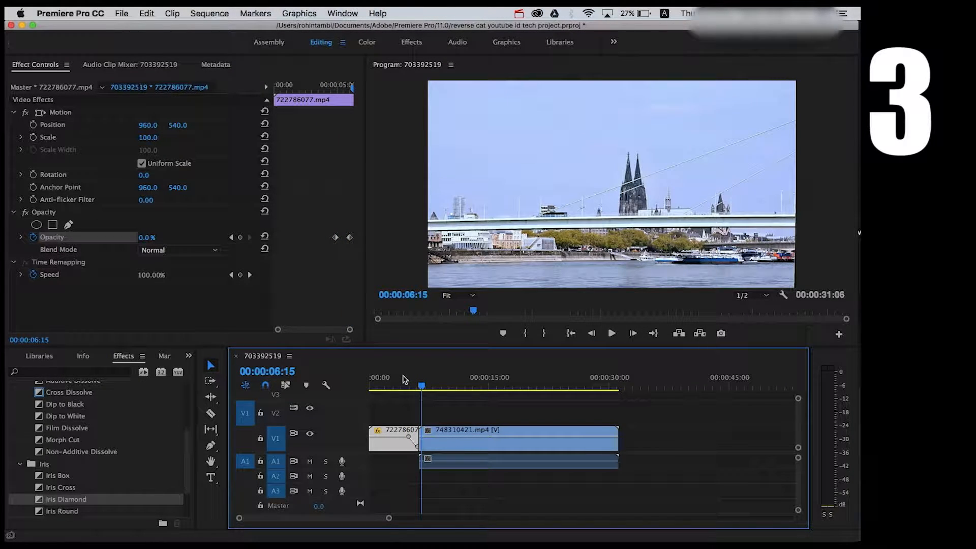
Select the second clip, add an Opacity keyframe at 00:00:06:08, and set its opacity to 0.0%.
{"action": "left_click", "coordinate": [442, 433]}
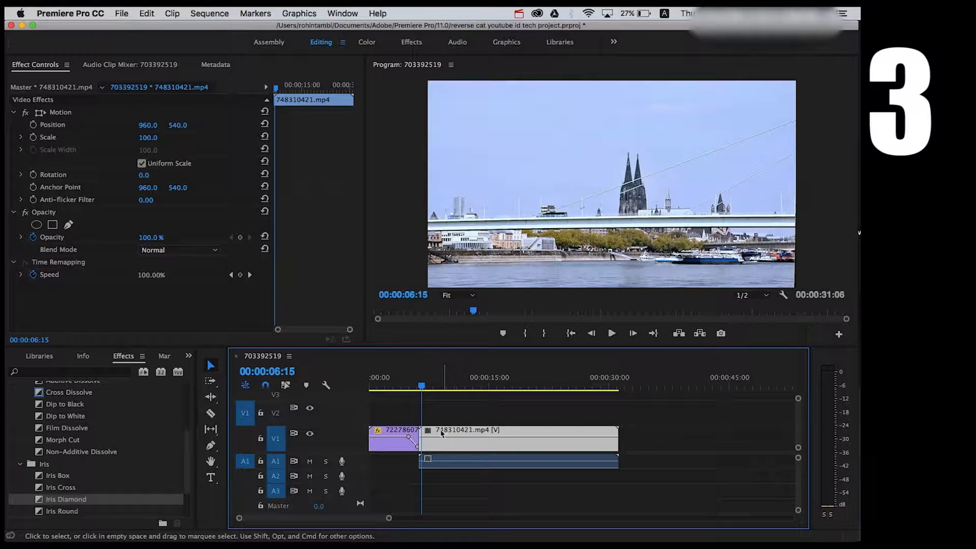
{"action": "left_click_drag", "start_coordinate": [423, 389], "coordinate": [421, 388]}
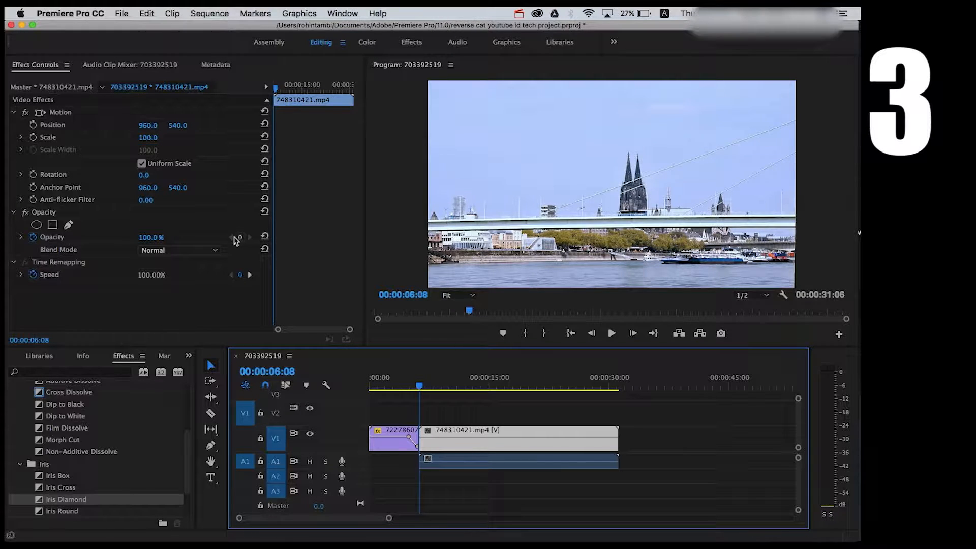
{"action": "left_click", "coordinate": [240, 238]}
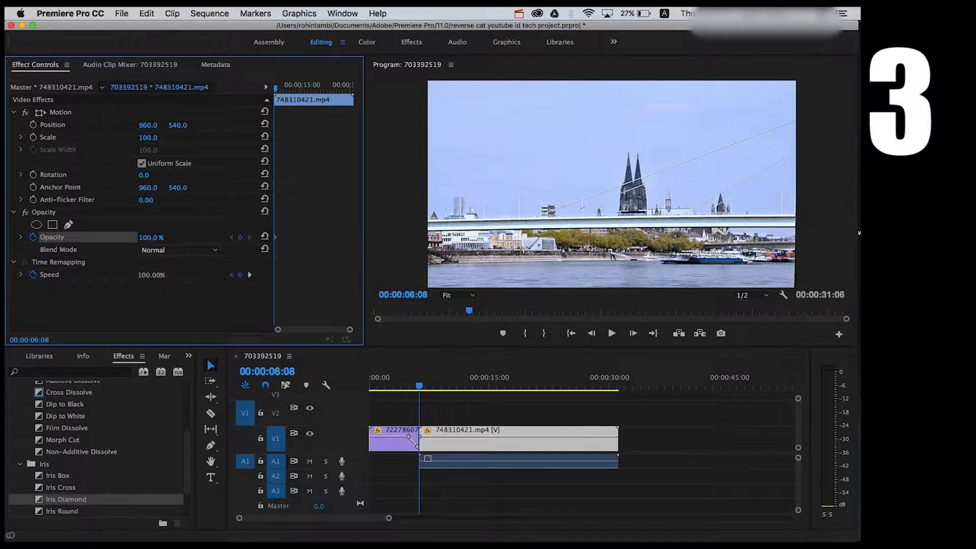
{"action": "left_click_drag", "start_coordinate": [151, 238], "coordinate": [92, 238]}
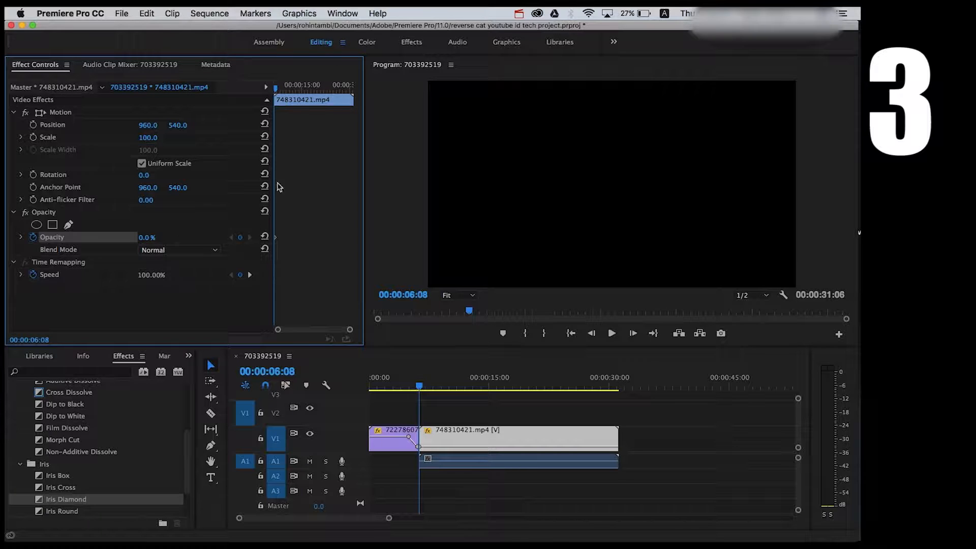
Add a second Opacity keyframe at 00:00:08:04 on the second clip and set its opacity to 100.0%.
{"action": "left_click_drag", "start_coordinate": [284, 94], "coordinate": [278, 94]}
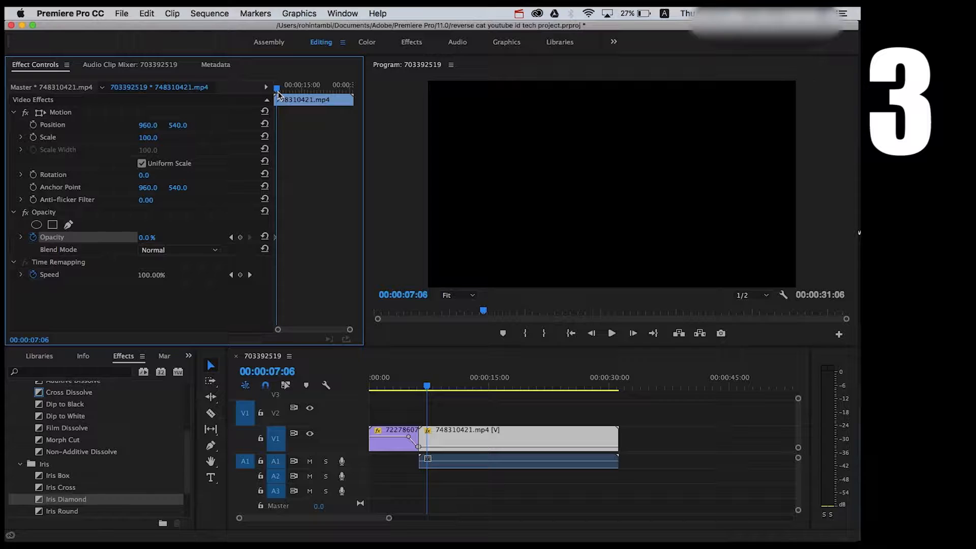
{"action": "left_click", "coordinate": [240, 237]}
{"action": "left_click_drag", "start_coordinate": [277, 88], "coordinate": [280, 88]}
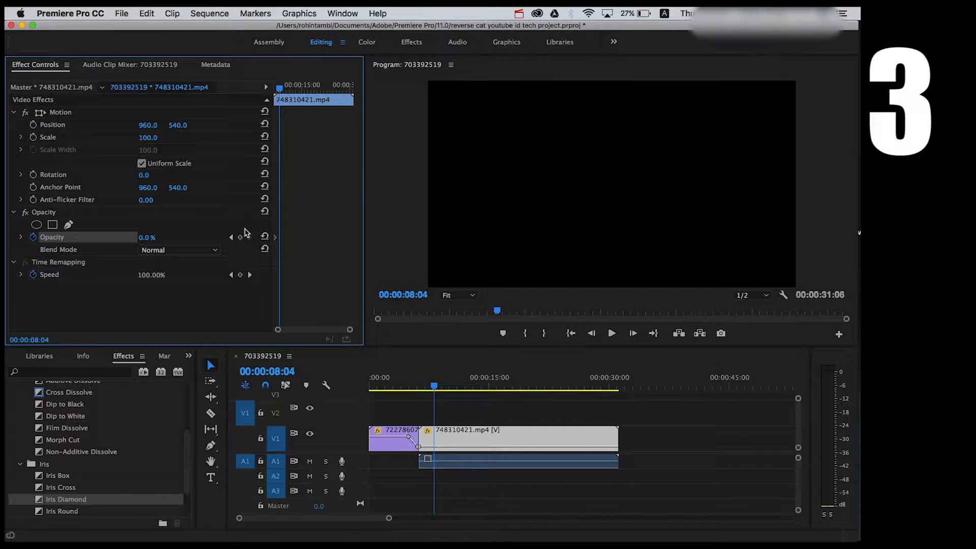
{"action": "left_click", "coordinate": [242, 239]}
{"action": "left_click_drag", "start_coordinate": [145, 238], "coordinate": [155, 239]}
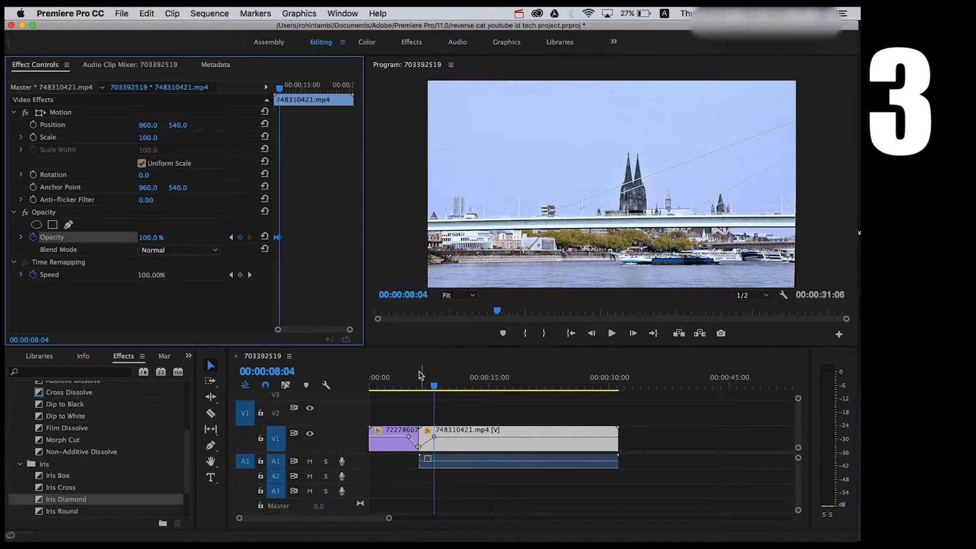
Play back the second clip's opacity fade-in from the start of the sequence area.
{"action": "left_click", "coordinate": [405, 388]}
{"action": "key", "text": "space"}
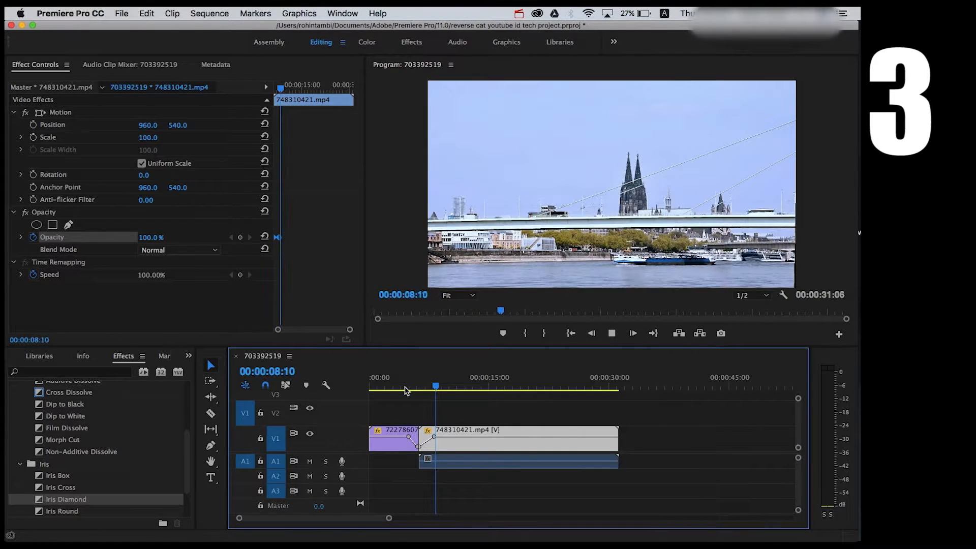
{"action": "key", "text": "space"}
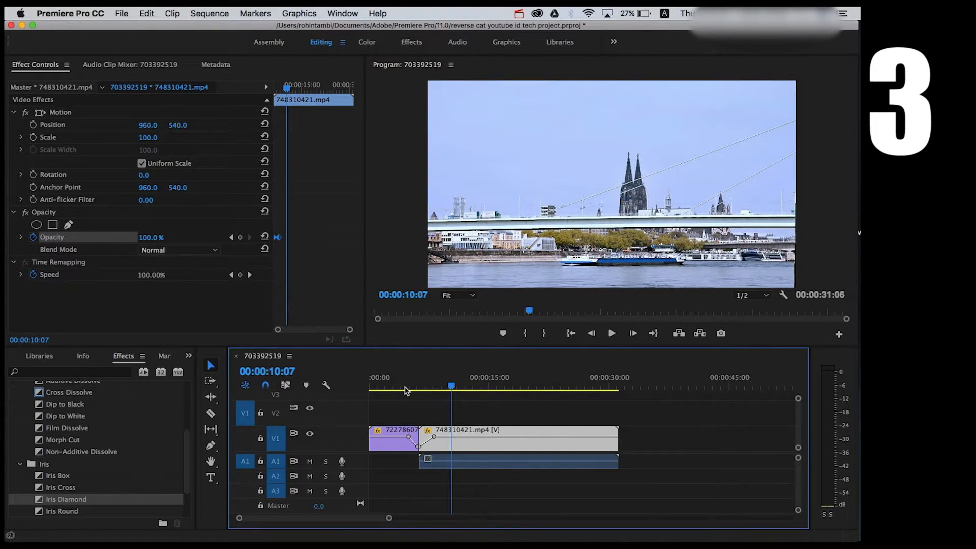